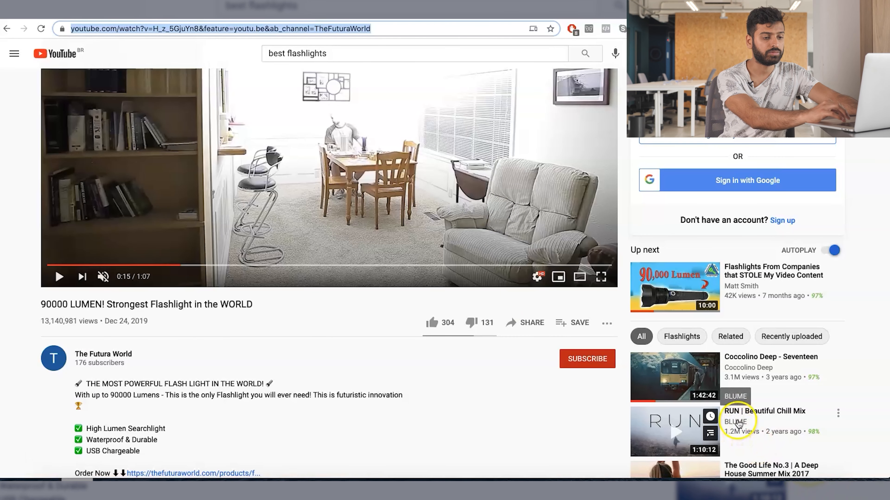
- Open the BLUME YouTube channel and copy its address into the Channel URL/ID field of TubeSift's video search by channel
{"action": "left_click", "coordinate": [736, 422]}
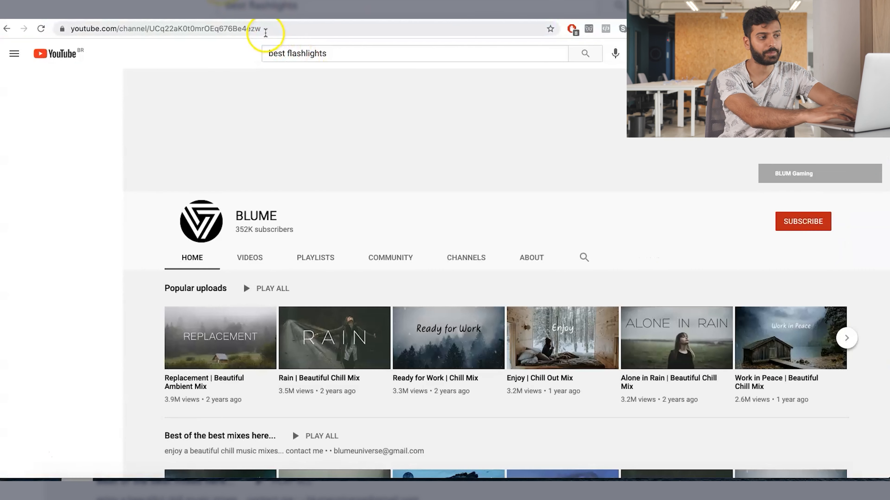
{"action": "left_click", "coordinate": [267, 31]}
{"action": "right_click", "coordinate": [266, 30]}
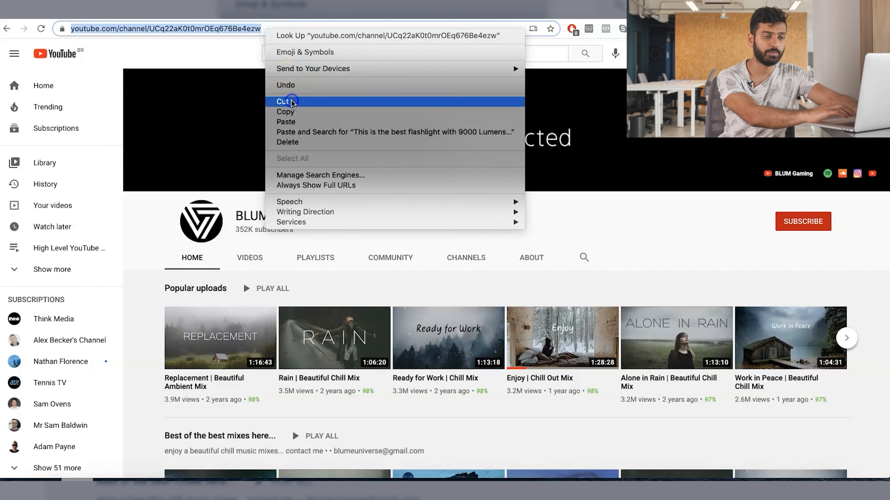
{"action": "left_click", "coordinate": [288, 101]}
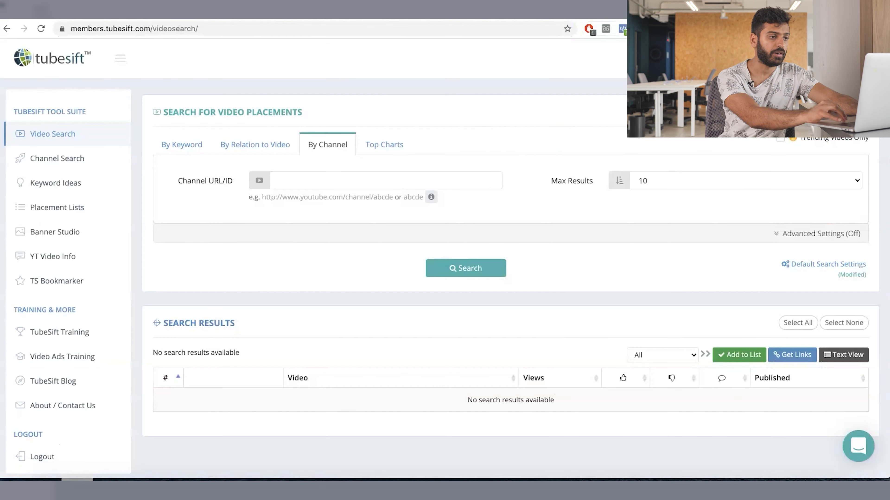
{"action": "left_click", "coordinate": [383, 186]}
{"action": "key", "text": "super+v"}
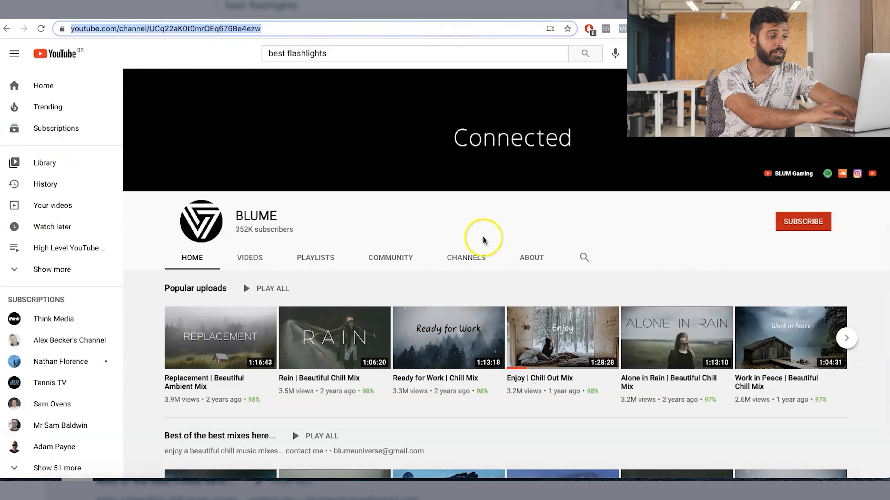
- Switch to YouTube and browse the BLUME channel's popular uploads and its full list of videos
{"action": "scroll", "coordinate": [481, 280], "scroll_direction": "down", "scroll_amount": 5}
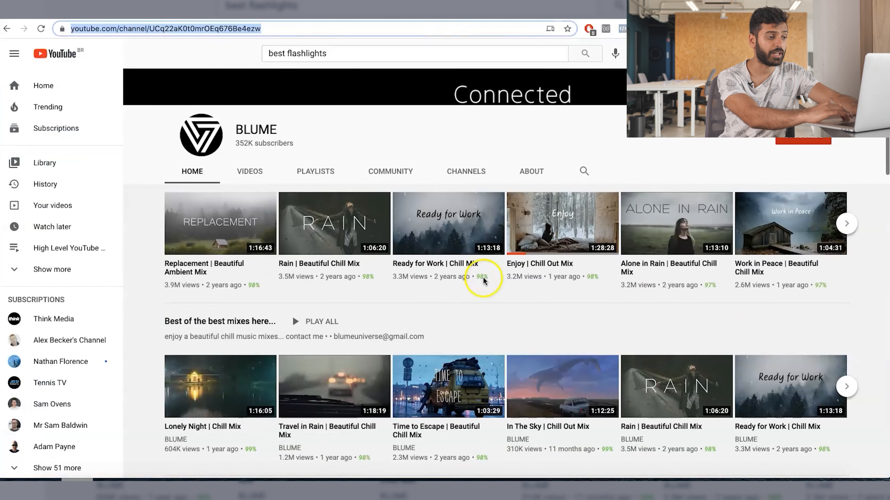
{"action": "left_click", "coordinate": [253, 83]}
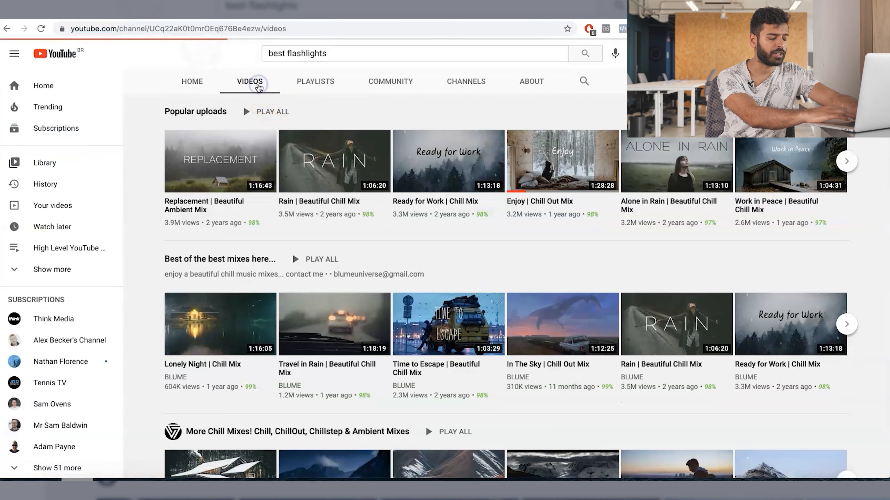
{"action": "scroll", "coordinate": [261, 99], "scroll_direction": "down", "scroll_amount": 5}
{"action": "scroll", "coordinate": [264, 104], "scroll_direction": "down", "scroll_amount": 10}
{"action": "scroll", "coordinate": [265, 104], "scroll_direction": "up", "scroll_amount": 20}
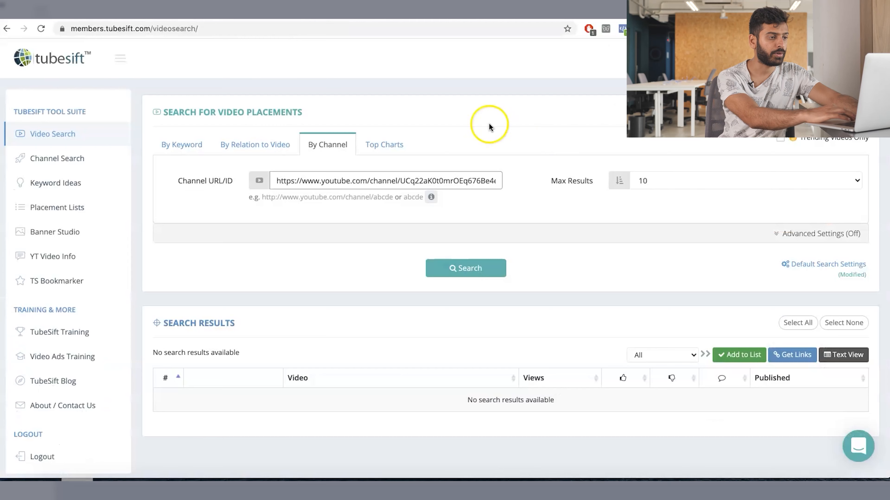
- Switch to TubeSift, set the maximum results to 300 and run the search by channel
{"action": "left_click", "coordinate": [669, 183]}
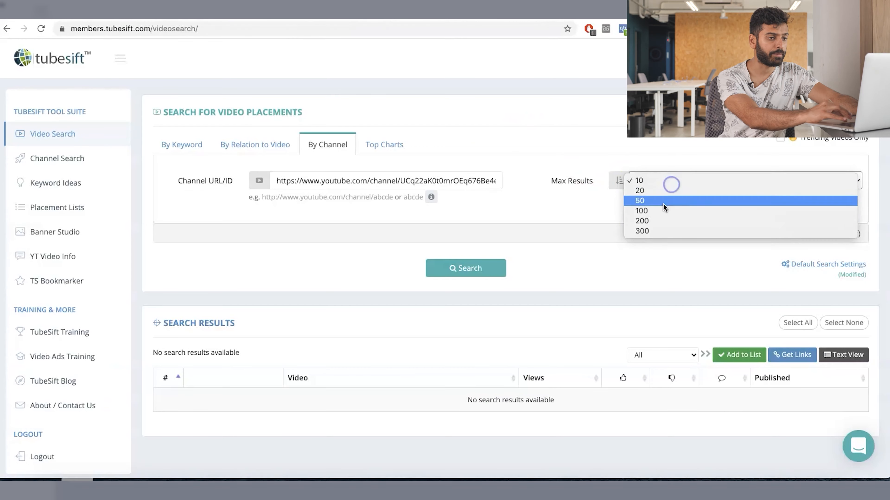
{"action": "left_click", "coordinate": [652, 232]}
{"action": "left_click", "coordinate": [473, 266]}
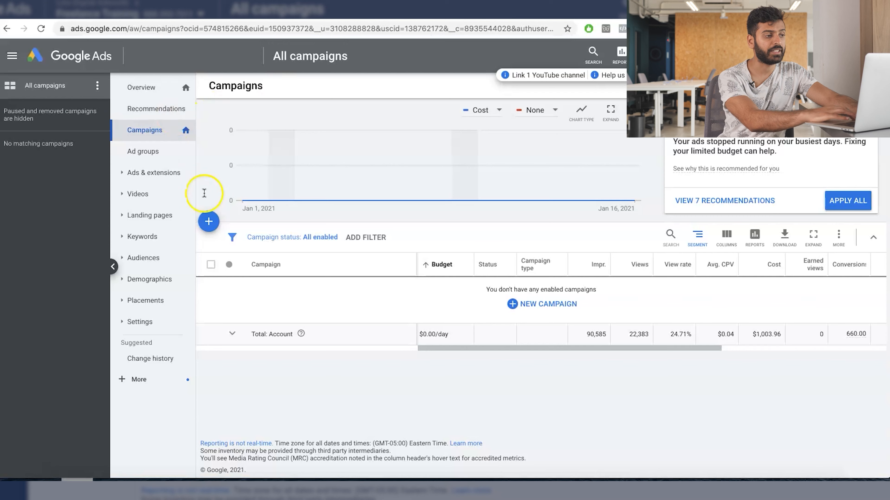
- Switch to Google Ads and start a new video campaign with the Website traffic goal and the Drive conversions subtype
{"action": "left_click", "coordinate": [207, 223]}
{"action": "left_click", "coordinate": [260, 263]}
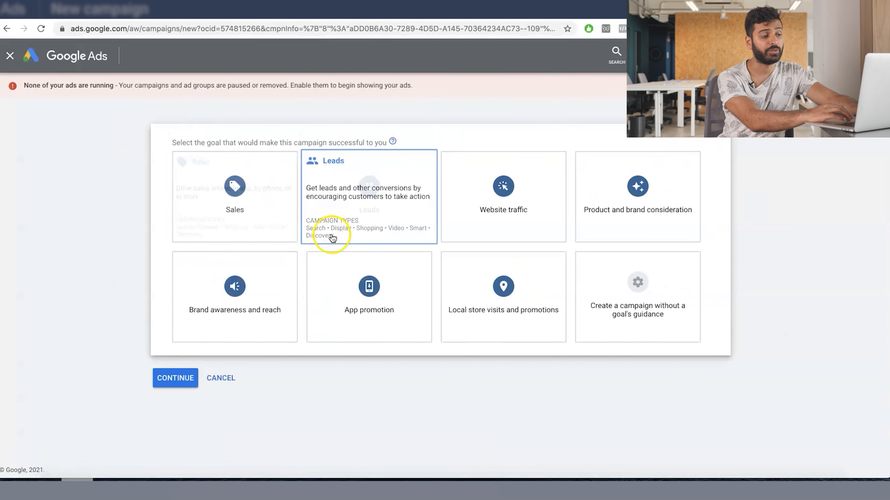
{"action": "left_click", "coordinate": [541, 270]}
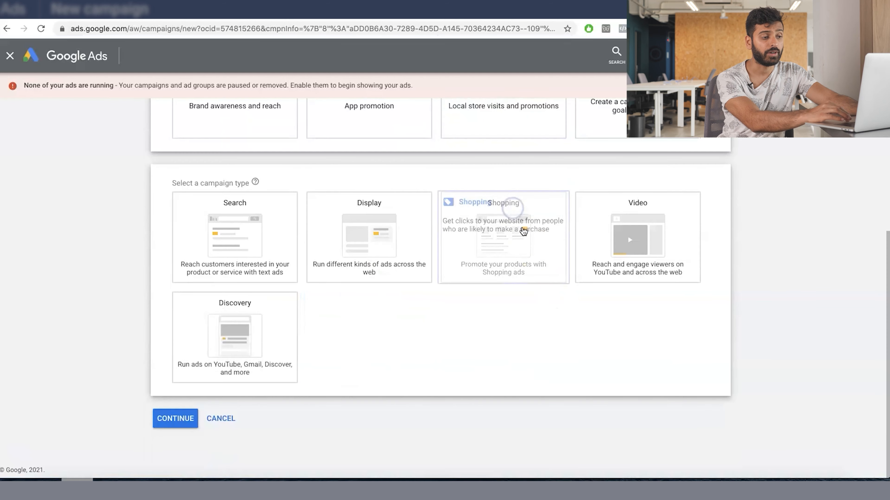
{"action": "left_click", "coordinate": [625, 242]}
{"action": "left_click", "coordinate": [285, 338]}
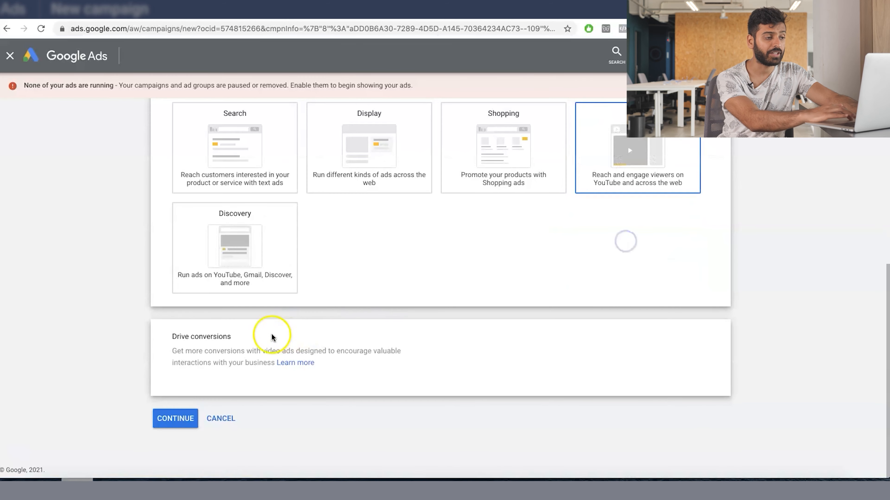
{"action": "left_click", "coordinate": [177, 419]}
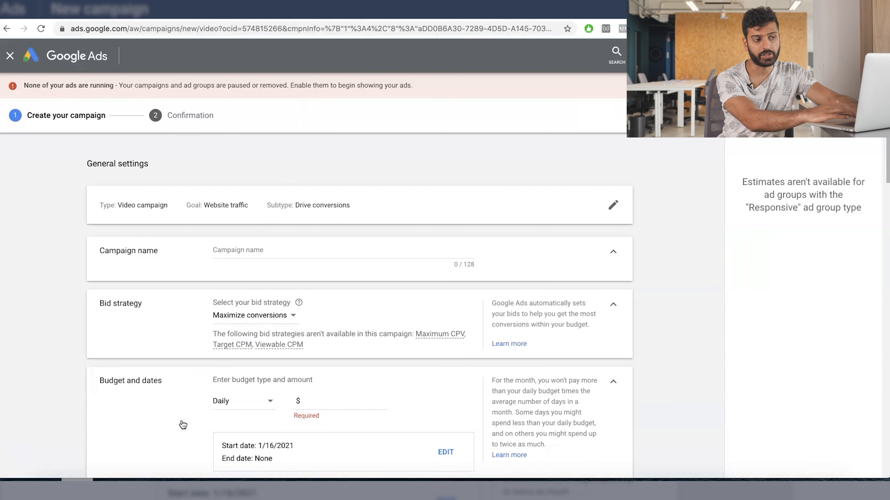
- Name the campaign "PLACEMENTS - BLUME - Test ad"
{"action": "left_click", "coordinate": [266, 251]}
{"action": "triple_click", "coordinate": [265, 250]}
{"action": "type", "text": "PLACEMENTS - PLUME - Test ad"}
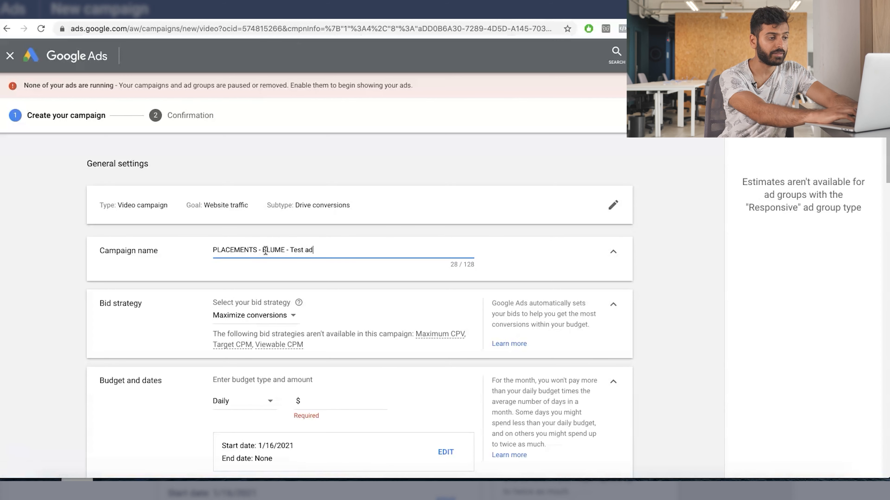
- Set the campaign's daily budget to $25.00
{"action": "scroll", "coordinate": [264, 254], "scroll_direction": "down", "scroll_amount": 4}
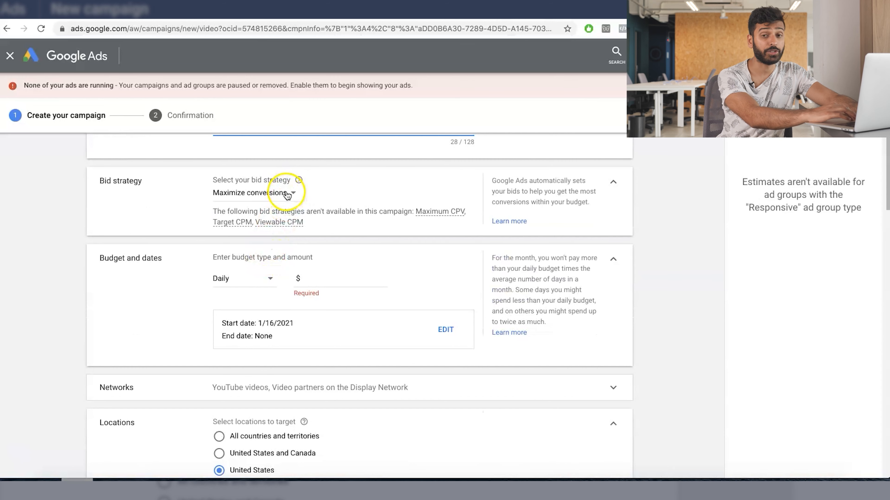
{"action": "scroll", "coordinate": [292, 231], "scroll_direction": "up", "scroll_amount": 3}
{"action": "scroll", "coordinate": [292, 233], "scroll_direction": "down", "scroll_amount": 4}
{"action": "left_click", "coordinate": [314, 255]}
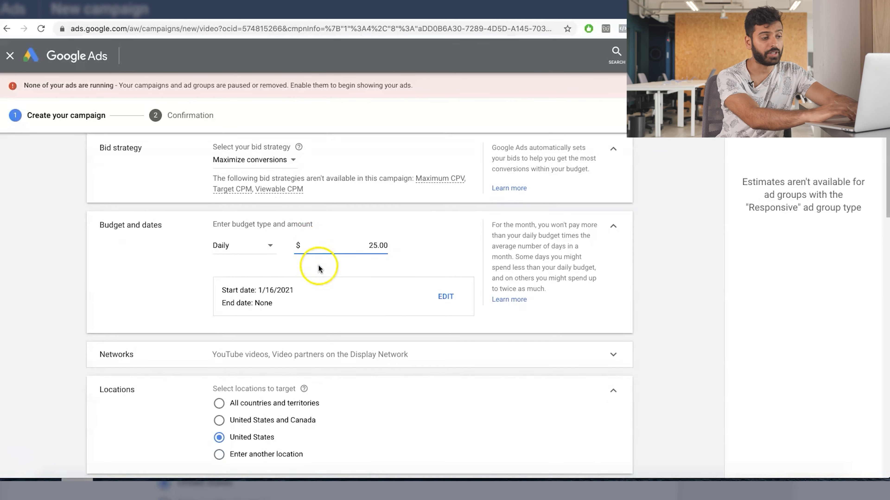
- Choose Standard as the ad group type for skippable in-stream ads
{"action": "scroll", "coordinate": [318, 265], "scroll_direction": "down", "scroll_amount": 5}
{"action": "scroll", "coordinate": [266, 368], "scroll_direction": "down", "scroll_amount": 6}
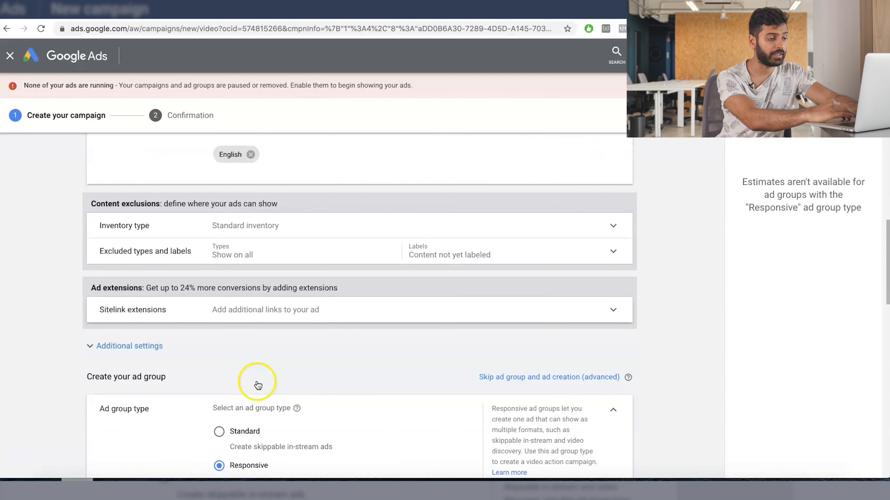
{"action": "left_click", "coordinate": [262, 434]}
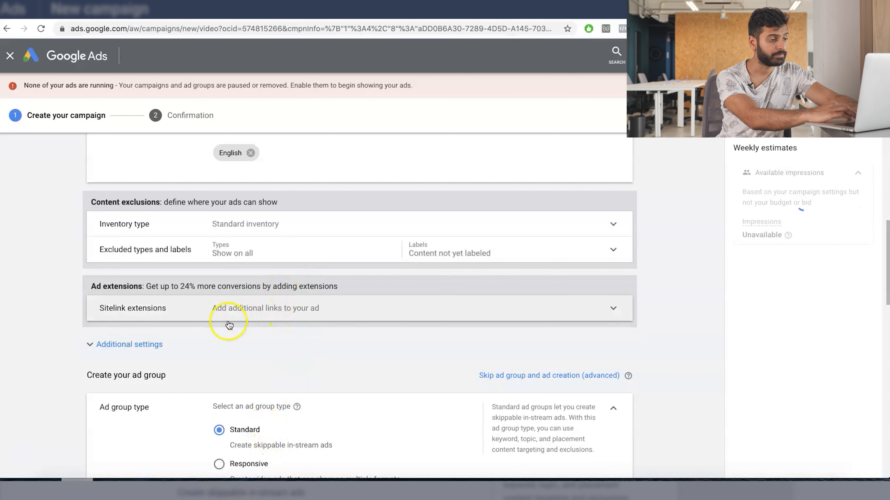
- In the additional settings, set specific device targeting to computers and mobile phones only, excluding tablets and TV screens
{"action": "left_click", "coordinate": [137, 345]}
{"action": "scroll", "coordinate": [261, 286], "scroll_direction": "down", "scroll_amount": 6}
{"action": "scroll", "coordinate": [258, 308], "scroll_direction": "up", "scroll_amount": 4}
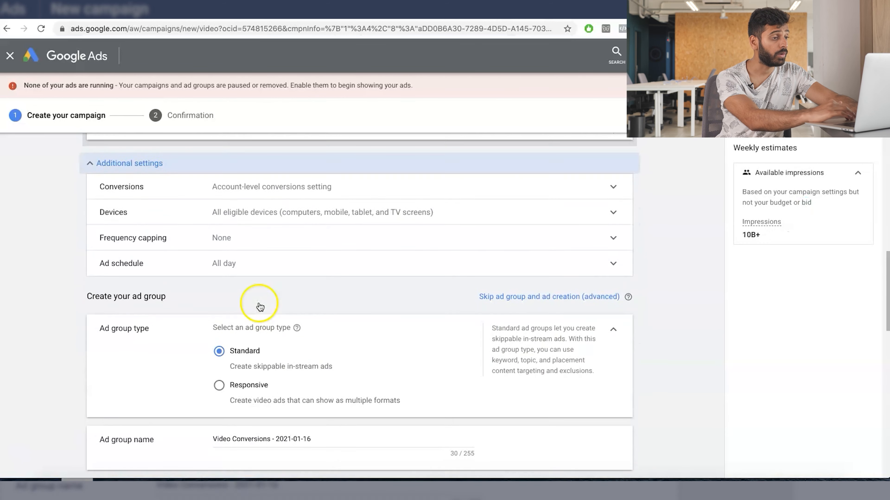
{"action": "left_click", "coordinate": [263, 301]}
{"action": "left_click", "coordinate": [283, 337]}
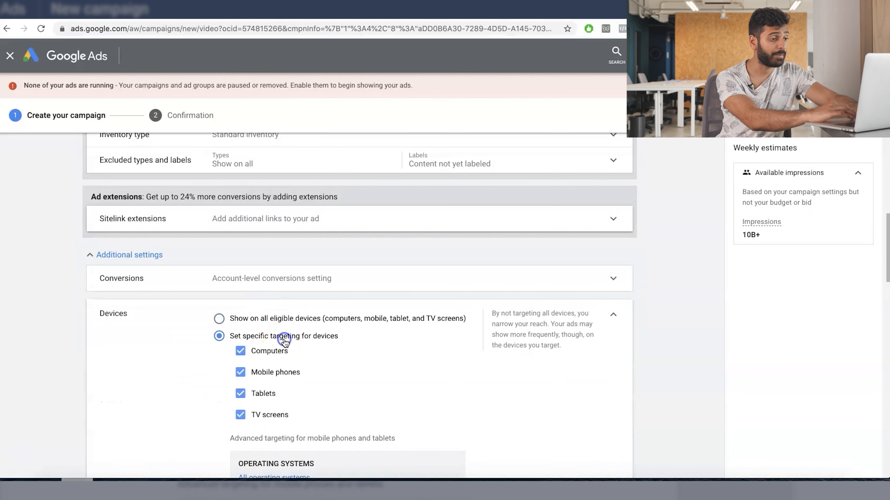
{"action": "scroll", "coordinate": [282, 340], "scroll_direction": "down", "scroll_amount": 2}
{"action": "left_click", "coordinate": [276, 339]}
{"action": "scroll", "coordinate": [274, 326], "scroll_direction": "down", "scroll_amount": 6}
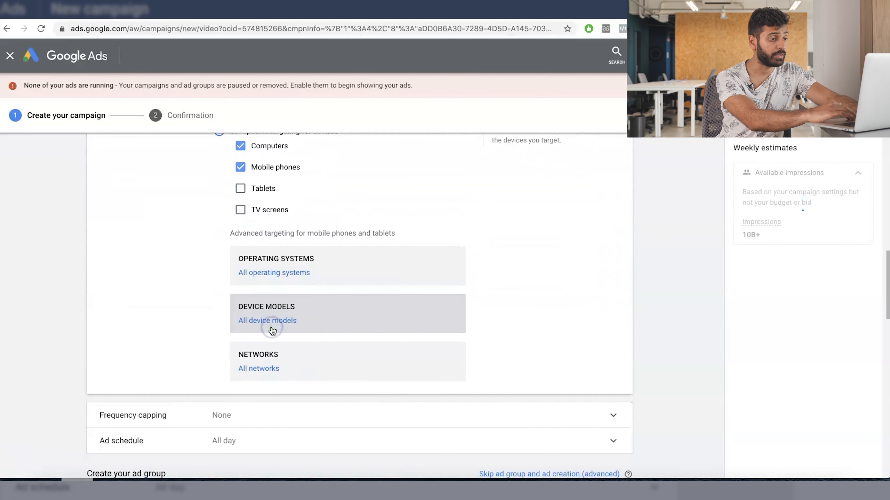
{"action": "scroll", "coordinate": [278, 328], "scroll_direction": "up", "scroll_amount": 6}
{"action": "left_click", "coordinate": [609, 246]}
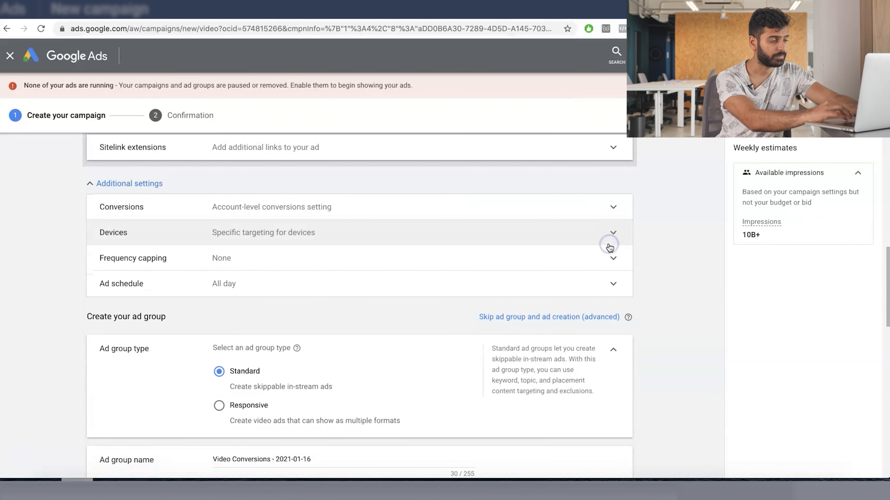
- Enable frequency capping for both views and impressions, limiting each to 2 per day
{"action": "left_click", "coordinate": [590, 274]}
{"action": "left_click", "coordinate": [598, 260]}
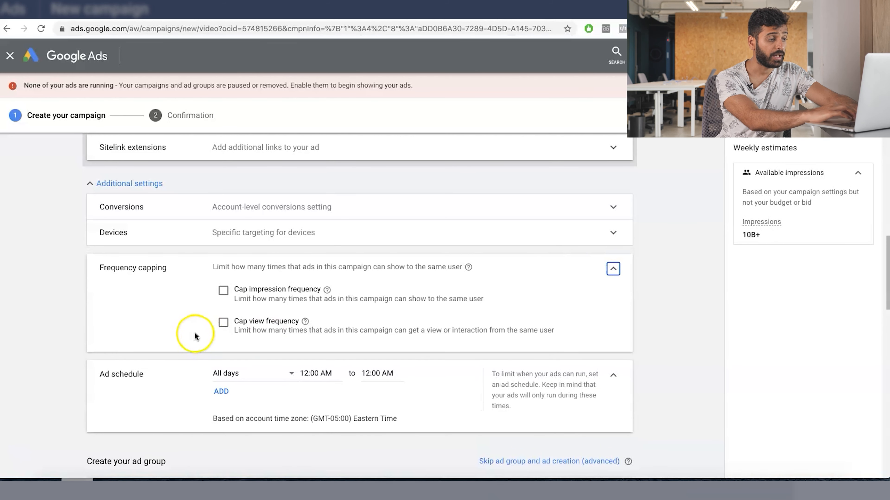
{"action": "left_click", "coordinate": [223, 322]}
{"action": "left_click", "coordinate": [266, 364]}
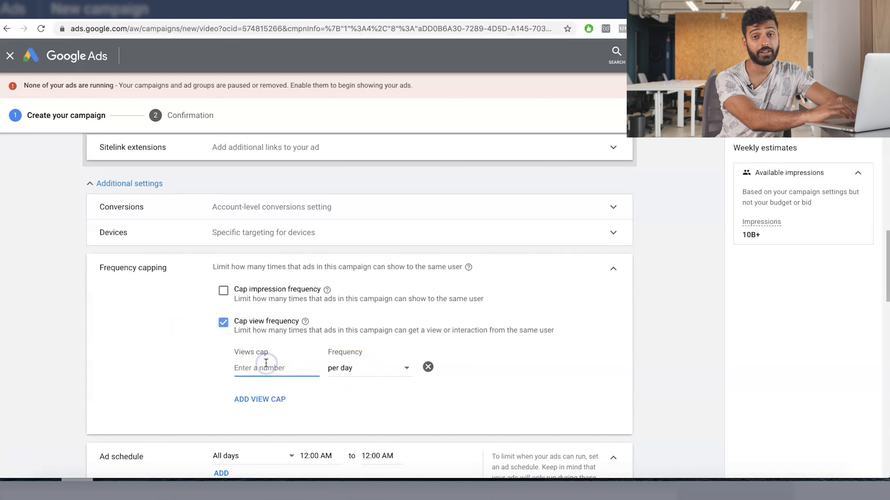
{"action": "type", "text": "3"}
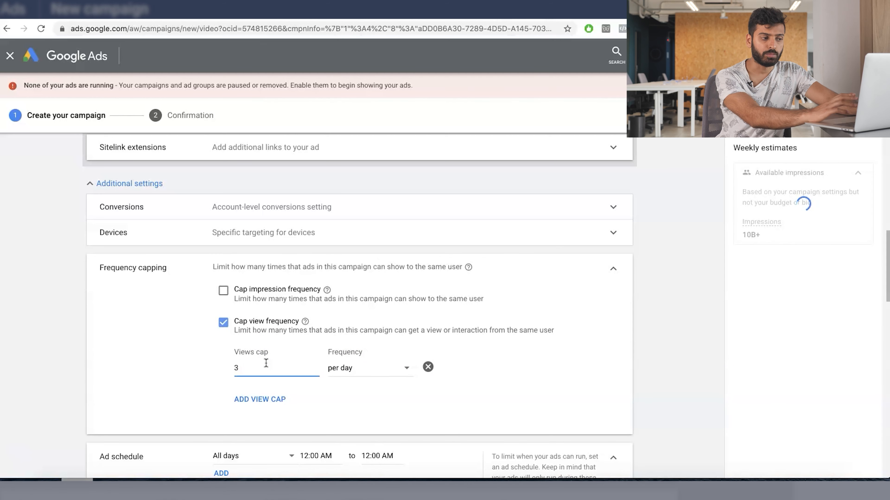
{"action": "key", "text": "BackSpace"}
{"action": "type", "text": "2"}
{"action": "left_click", "coordinate": [266, 359]}
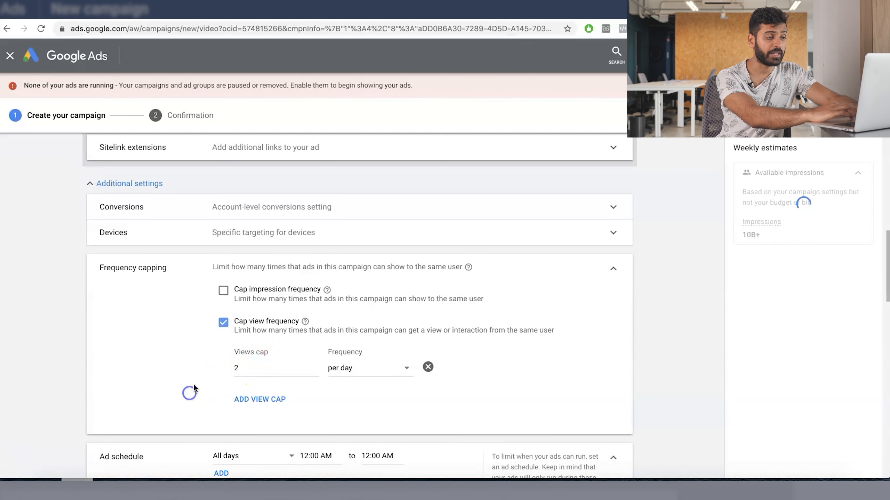
{"action": "left_click", "coordinate": [277, 290]}
{"action": "left_click", "coordinate": [272, 335]}
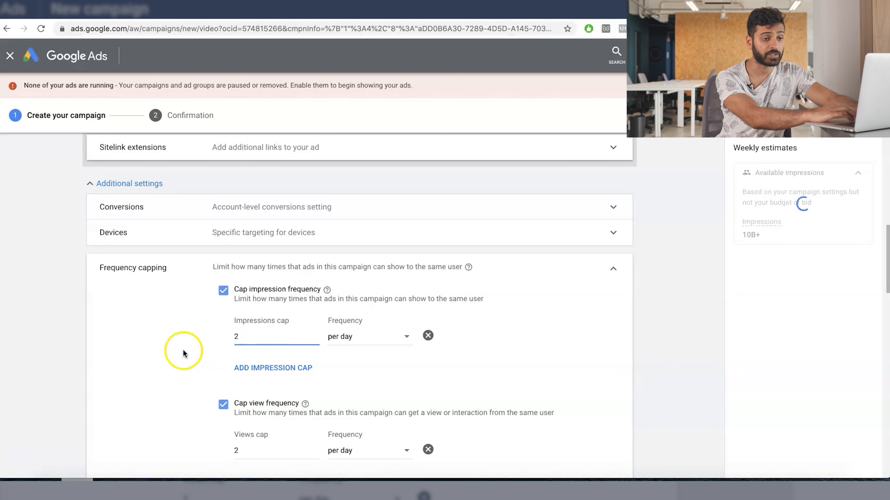
- Open the placement targeting options for the ad group
{"action": "scroll", "coordinate": [155, 328], "scroll_direction": "down", "scroll_amount": 10}
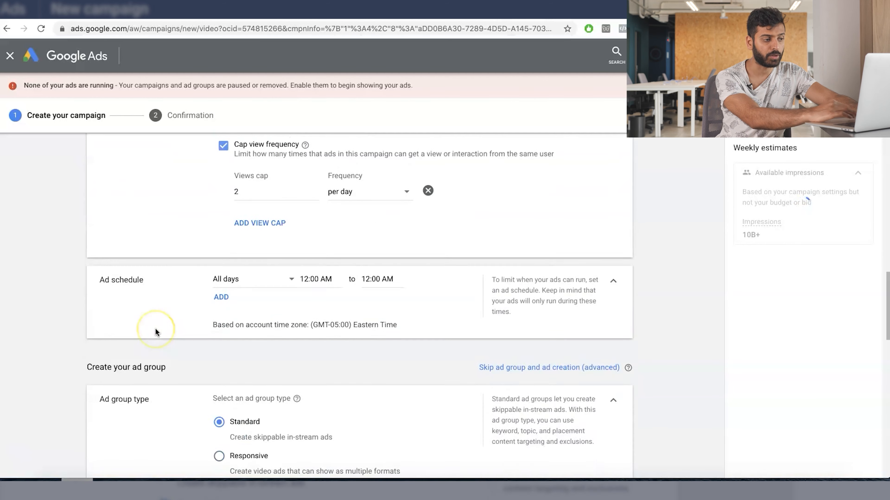
{"action": "scroll", "coordinate": [155, 329], "scroll_direction": "down", "scroll_amount": 5}
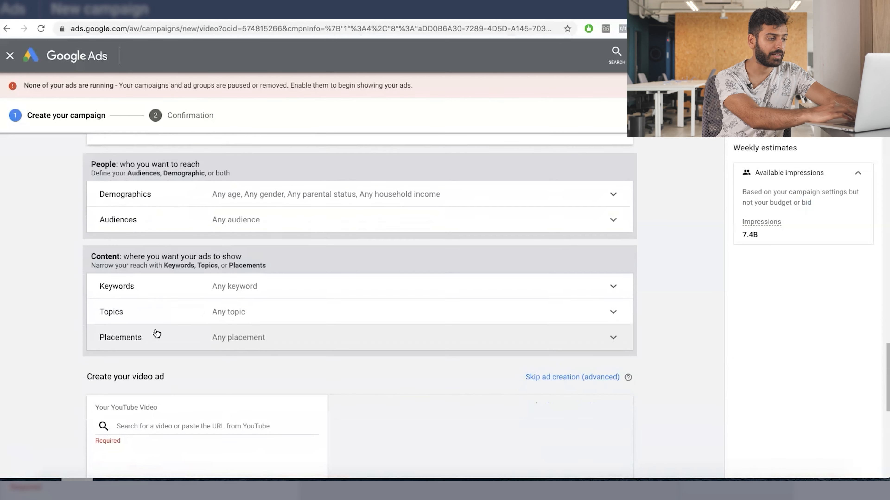
{"action": "left_click", "coordinate": [156, 332]}
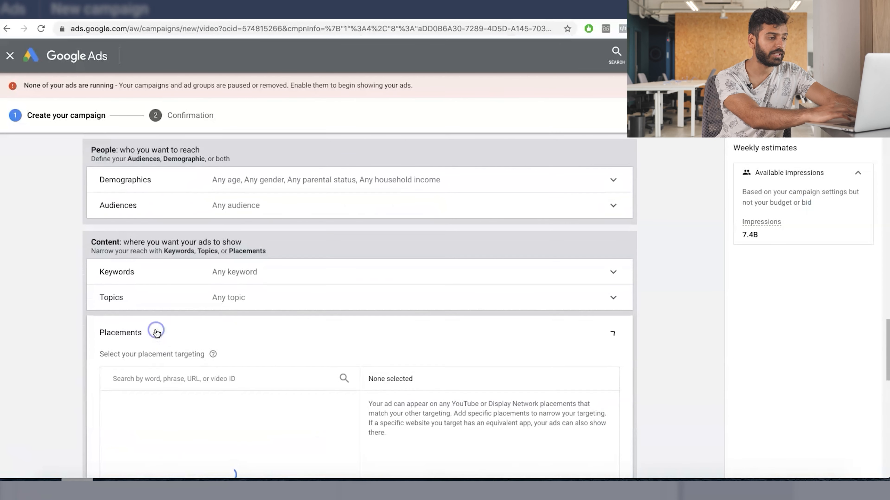
- Search the YouTube channel placements for BLUME and add the Blume channel as a placement
{"action": "left_click", "coordinate": [181, 295]}
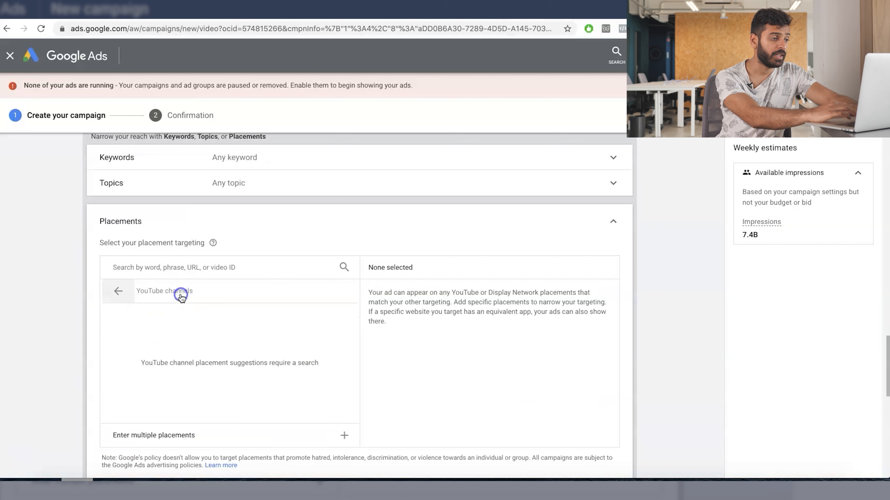
{"action": "left_click", "coordinate": [194, 291]}
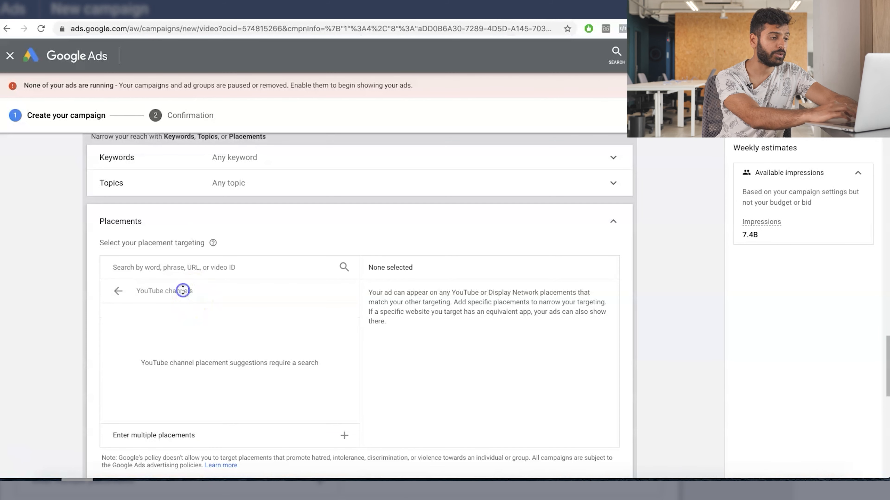
{"action": "left_click", "coordinate": [118, 291]}
{"action": "left_click", "coordinate": [224, 268]}
{"action": "type", "text": "BLUME"}
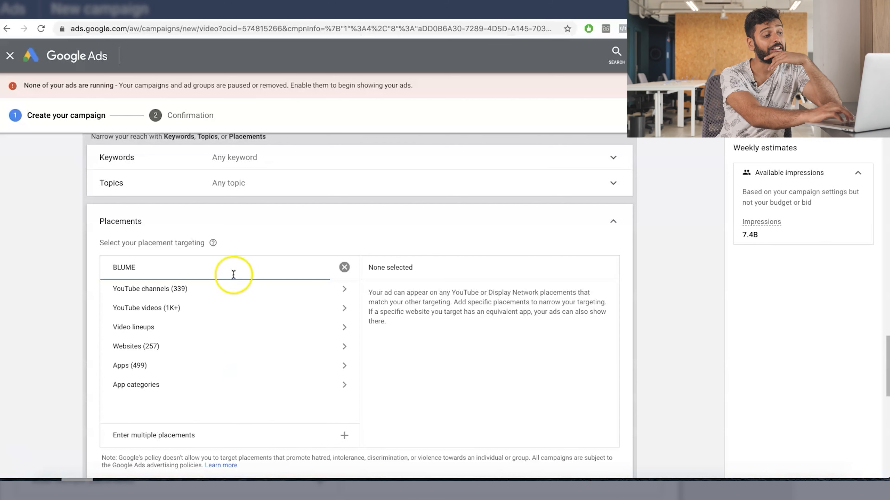
{"action": "left_click", "coordinate": [241, 289]}
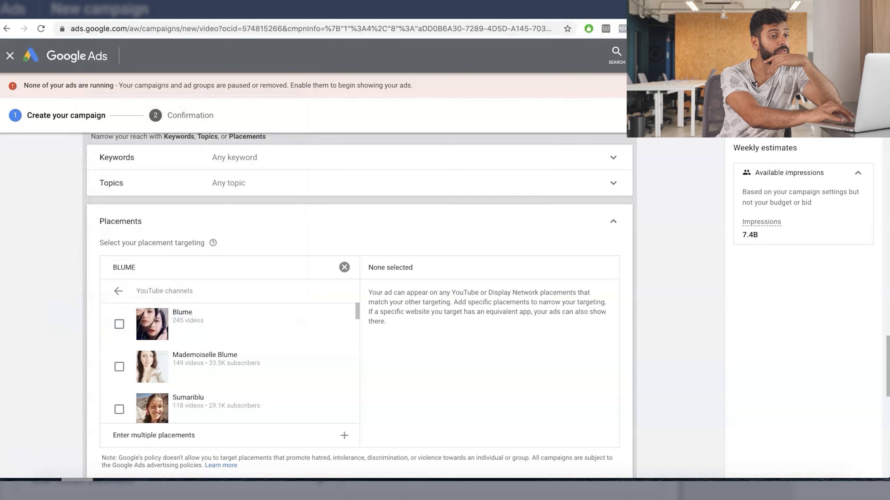
{"action": "left_click", "coordinate": [179, 339]}
{"action": "scroll", "coordinate": [254, 318], "scroll_direction": "down", "scroll_amount": 6}
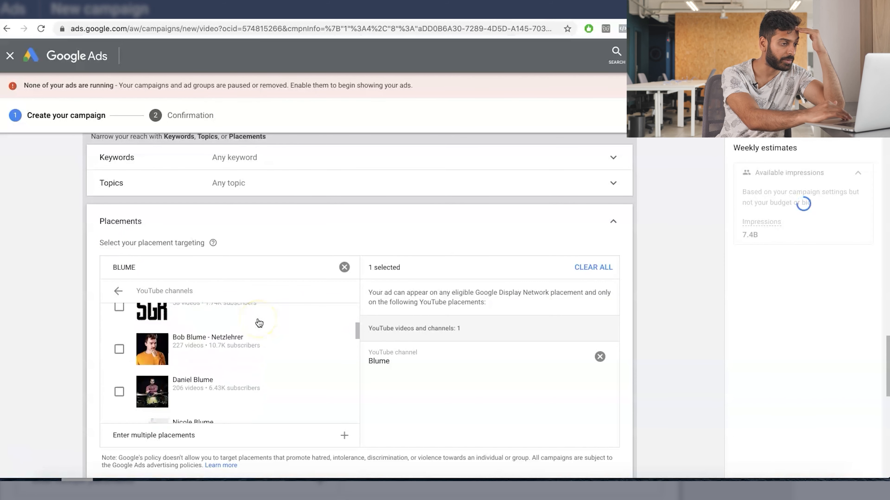
{"action": "scroll", "coordinate": [259, 322], "scroll_direction": "down", "scroll_amount": 1}
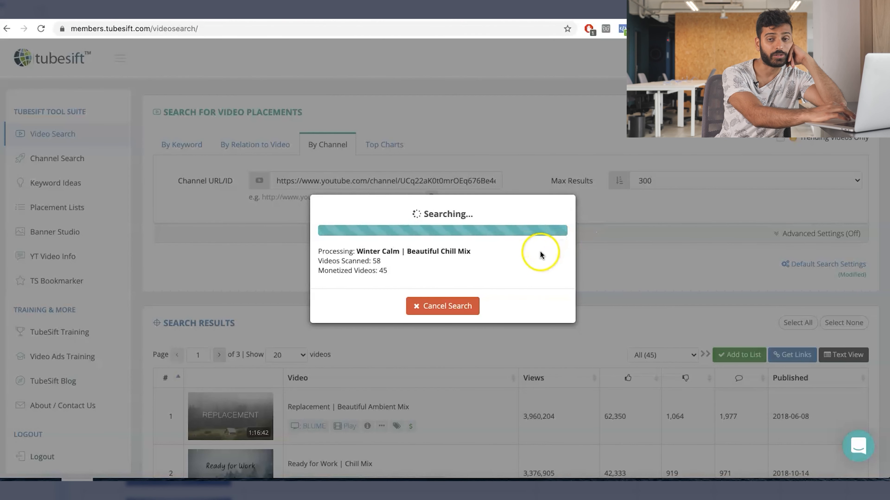
- Switch to TubeSift and stop the running search of the BLUME channel's videos
{"action": "scroll", "coordinate": [542, 294], "scroll_direction": "down", "scroll_amount": 10}
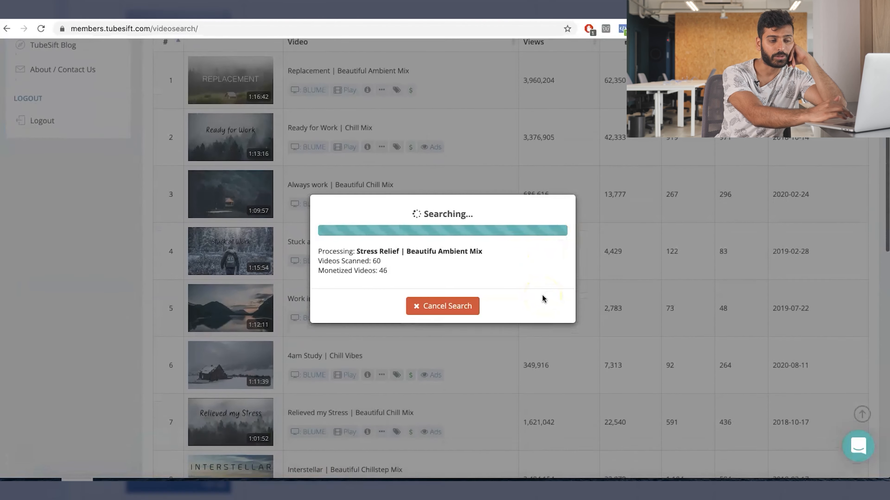
{"action": "scroll", "coordinate": [542, 299], "scroll_direction": "down", "scroll_amount": 15}
{"action": "left_click", "coordinate": [461, 309]}
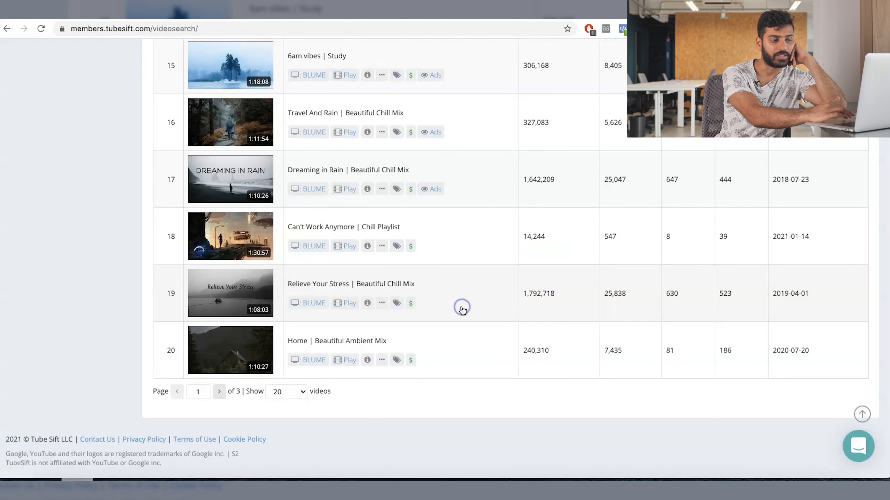
{"action": "scroll", "coordinate": [461, 309], "scroll_direction": "up", "scroll_amount": 20}
{"action": "scroll", "coordinate": [461, 312], "scroll_direction": "down", "scroll_amount": 4}
{"action": "left_click", "coordinate": [751, 251]}
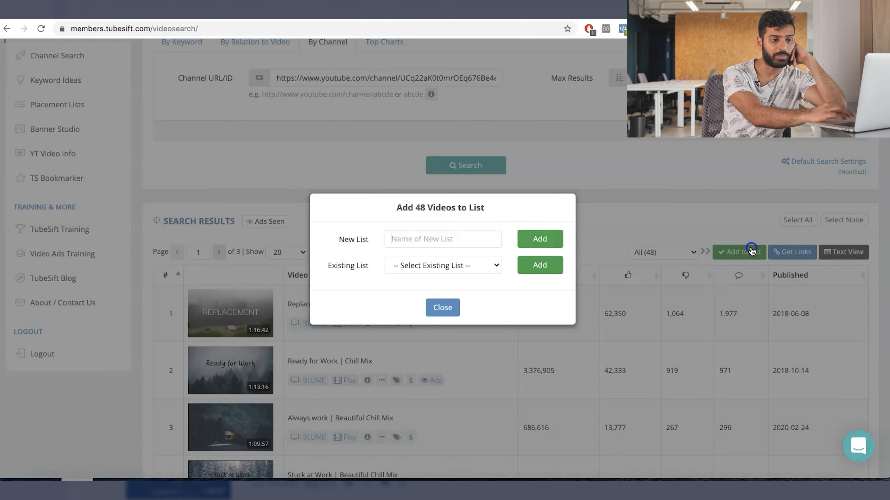
{"action": "left_click", "coordinate": [454, 304]}
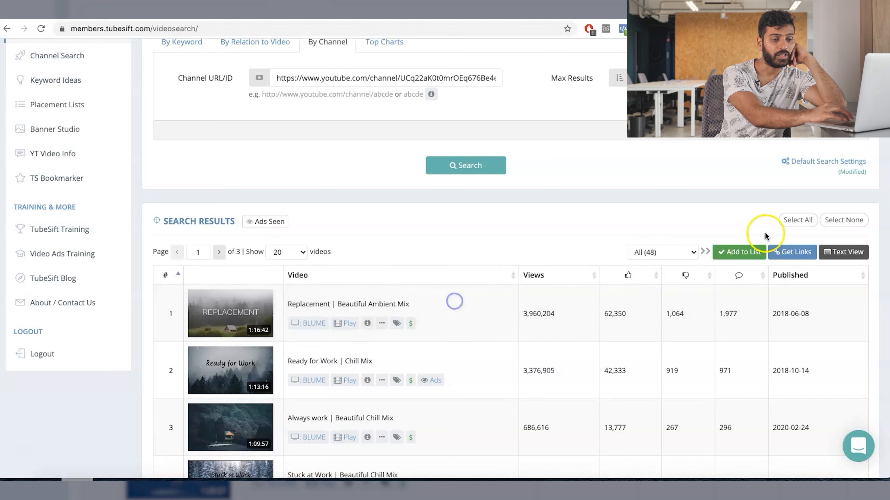
{"action": "left_click", "coordinate": [791, 252]}
{"action": "left_click", "coordinate": [436, 353]}
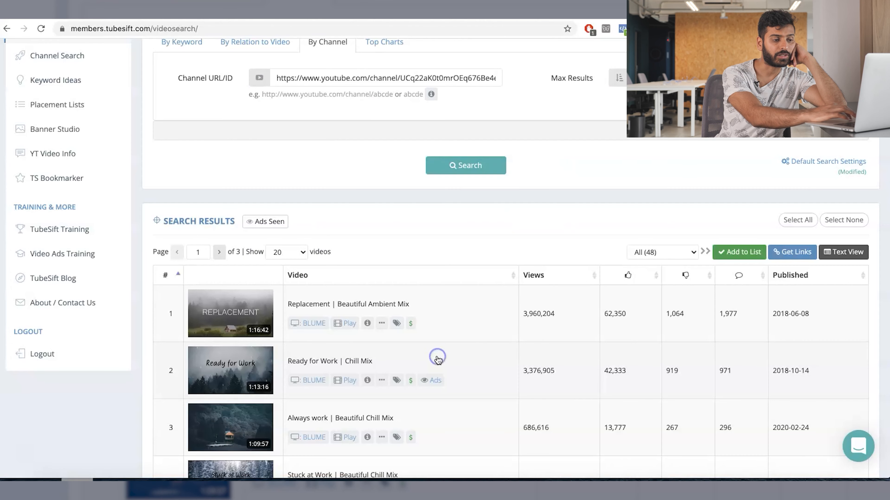
- Get the links of all videos found on the BLUME channel and cut them to the clipboard
{"action": "left_click", "coordinate": [799, 250]}
{"action": "right_click", "coordinate": [443, 246]}
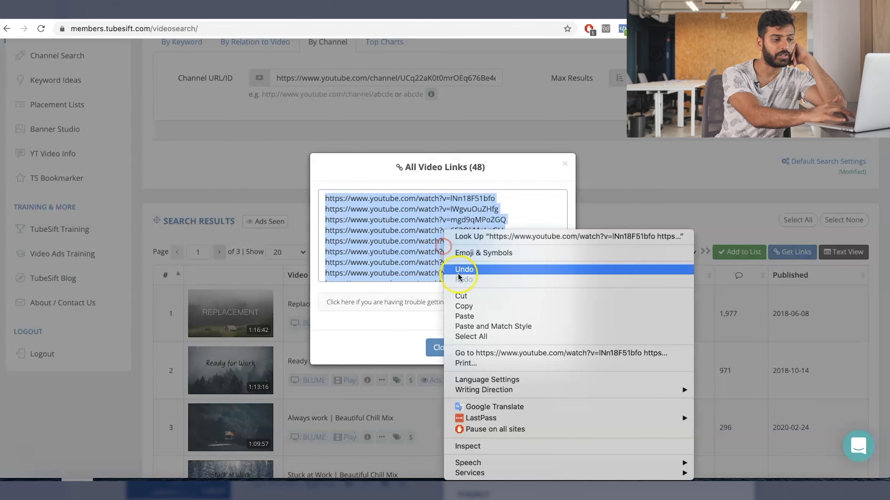
{"action": "left_click", "coordinate": [461, 294]}
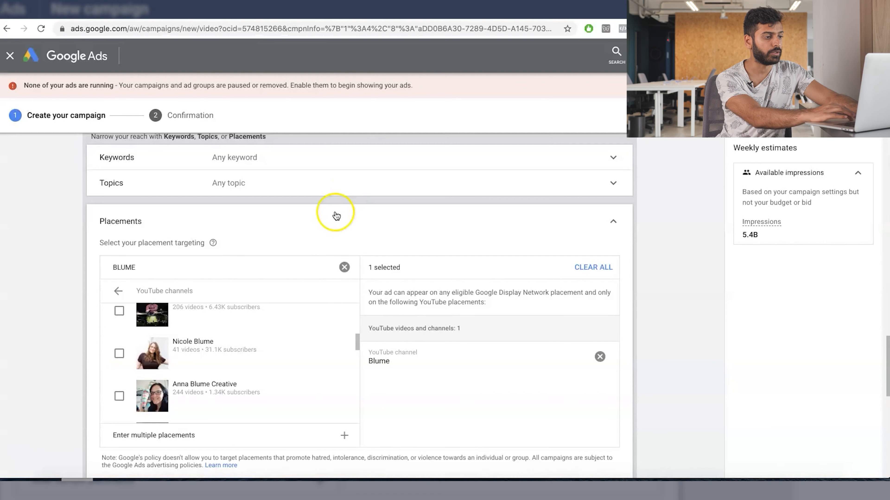
- Switch to Google Ads, remove the Blume channel placement and add the cut video links as multiple placements
{"action": "left_click", "coordinate": [344, 267]}
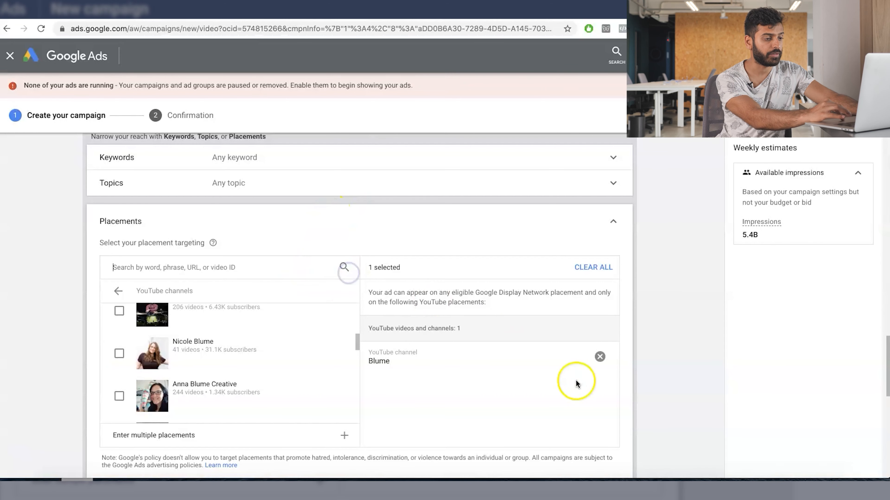
{"action": "left_click", "coordinate": [599, 356]}
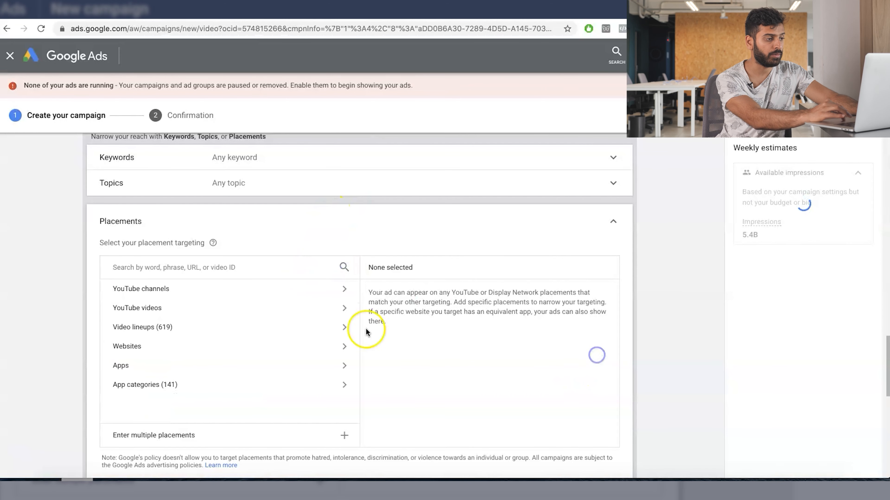
{"action": "left_click", "coordinate": [245, 431]}
{"action": "key", "text": "ctrl+v"}
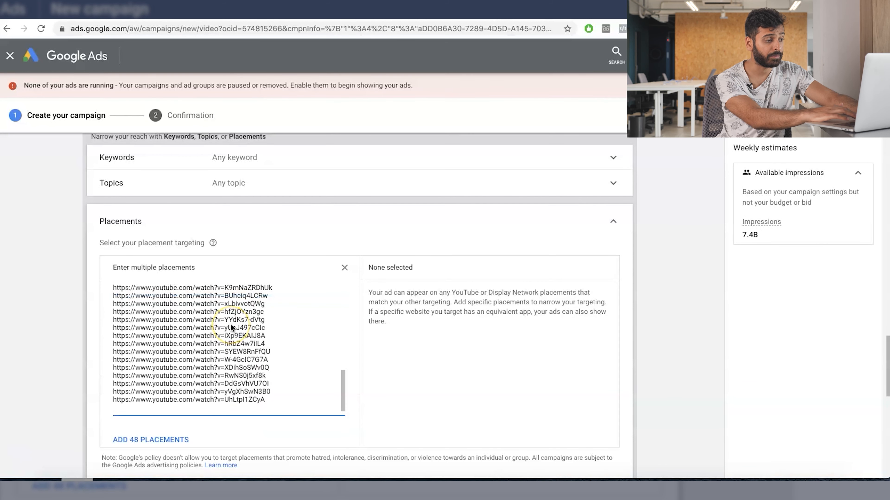
{"action": "left_click", "coordinate": [175, 438]}
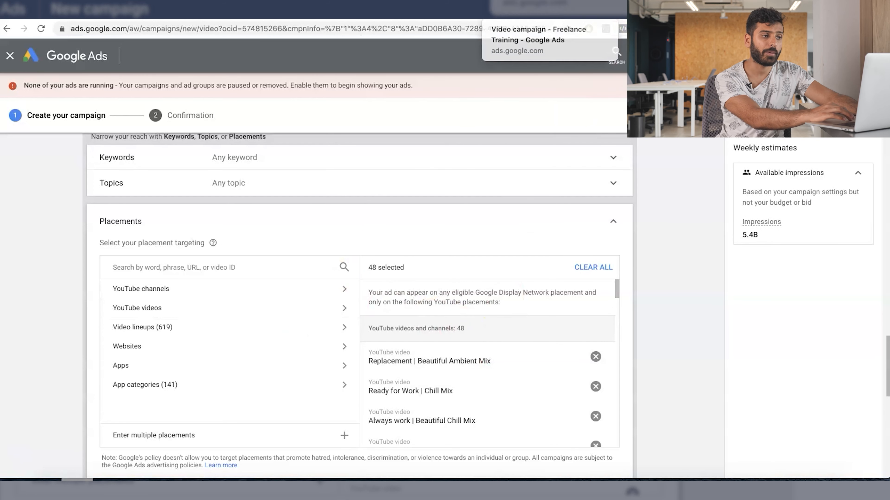
- Switch to TubeSift, close the video links dialog and search for video placements by the keyword Vitamin C
{"action": "left_click", "coordinate": [455, 15]}
{"action": "left_click", "coordinate": [442, 348]}
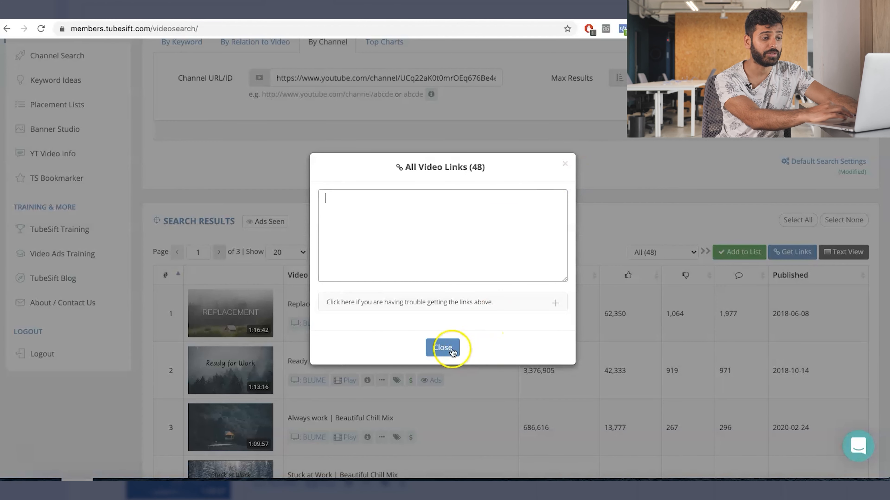
{"action": "scroll", "coordinate": [447, 347], "scroll_direction": "up", "scroll_amount": 3}
{"action": "left_click", "coordinate": [179, 146]}
{"action": "left_click", "coordinate": [310, 175]}
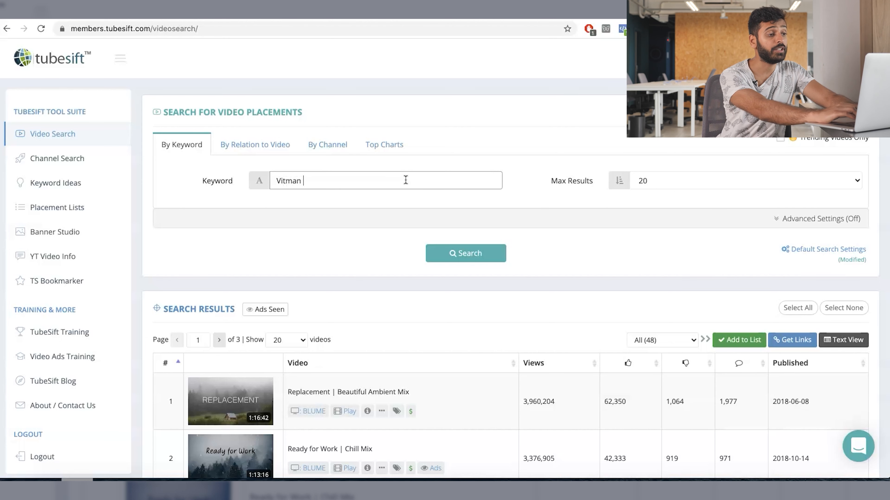
{"action": "type", "text": "n C"}
{"action": "key", "text": "Return"}
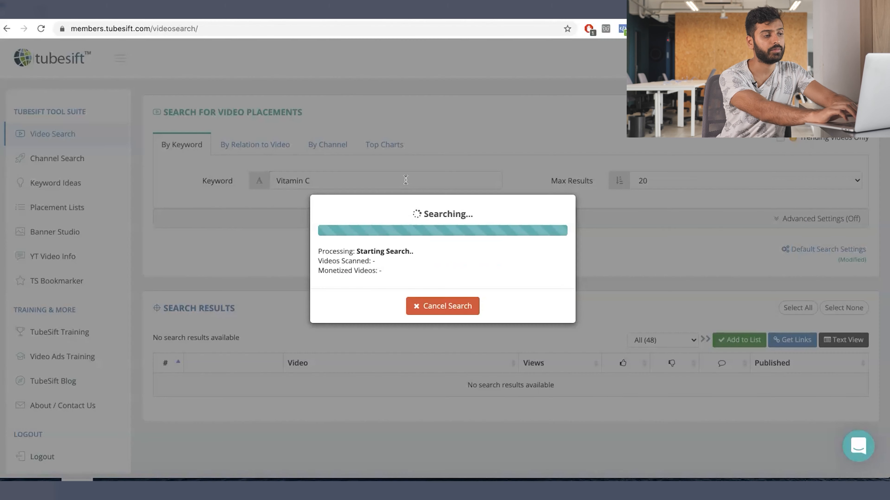
- Select the second and third videos in the search results, Vitamin C - Smile and CAN - Vitamin C
{"action": "scroll", "coordinate": [405, 182], "scroll_direction": "down", "scroll_amount": 6}
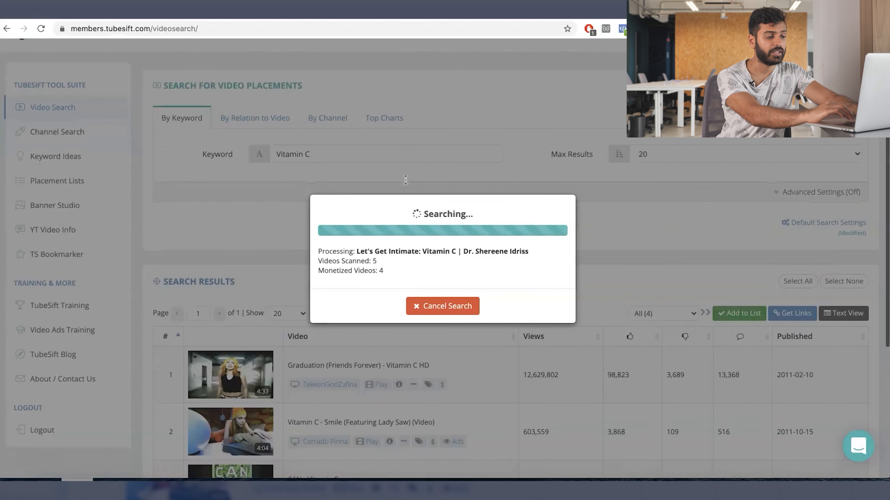
{"action": "scroll", "coordinate": [405, 182], "scroll_direction": "down", "scroll_amount": 2}
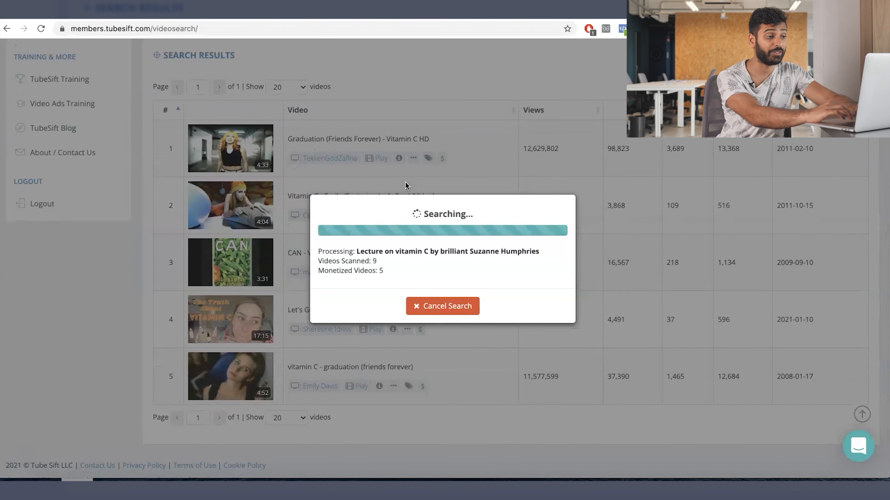
{"action": "scroll", "coordinate": [459, 294], "scroll_direction": "down", "scroll_amount": 5}
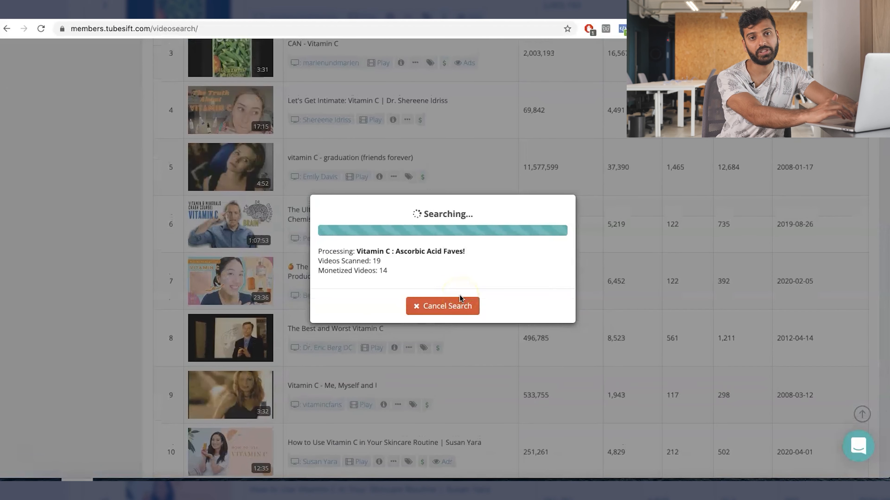
{"action": "scroll", "coordinate": [459, 295], "scroll_direction": "down", "scroll_amount": 11}
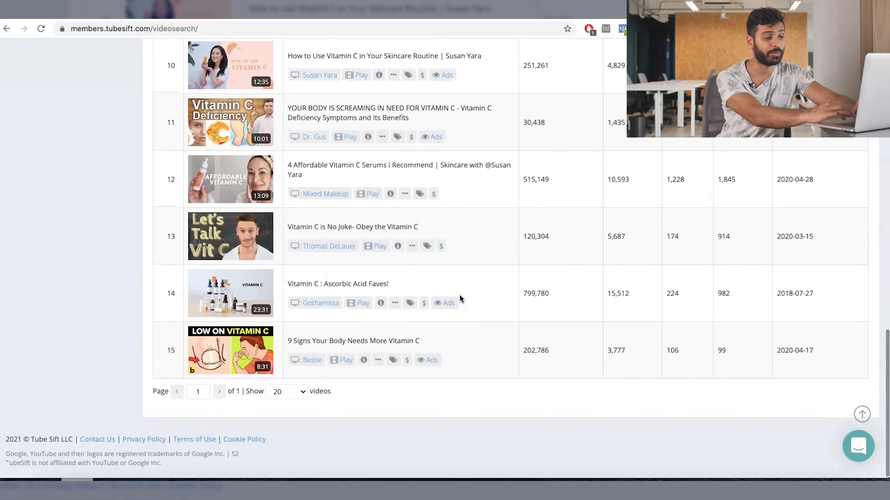
{"action": "scroll", "coordinate": [459, 295], "scroll_direction": "up", "scroll_amount": 20}
{"action": "scroll", "coordinate": [460, 295], "scroll_direction": "down", "scroll_amount": 5}
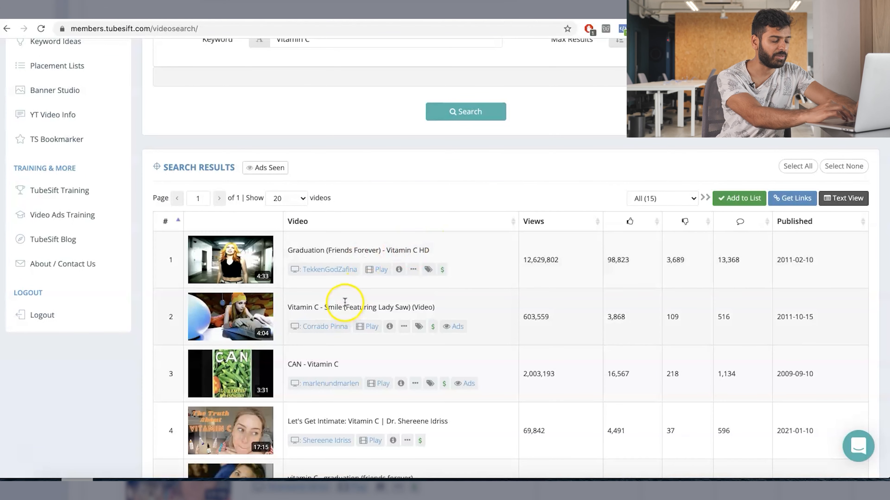
{"action": "left_click", "coordinate": [238, 313]}
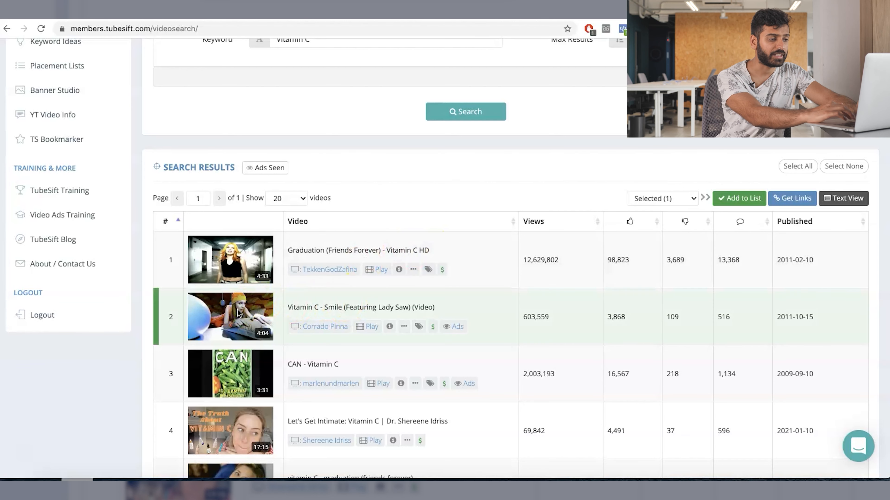
{"action": "scroll", "coordinate": [336, 310], "scroll_direction": "down", "scroll_amount": 2}
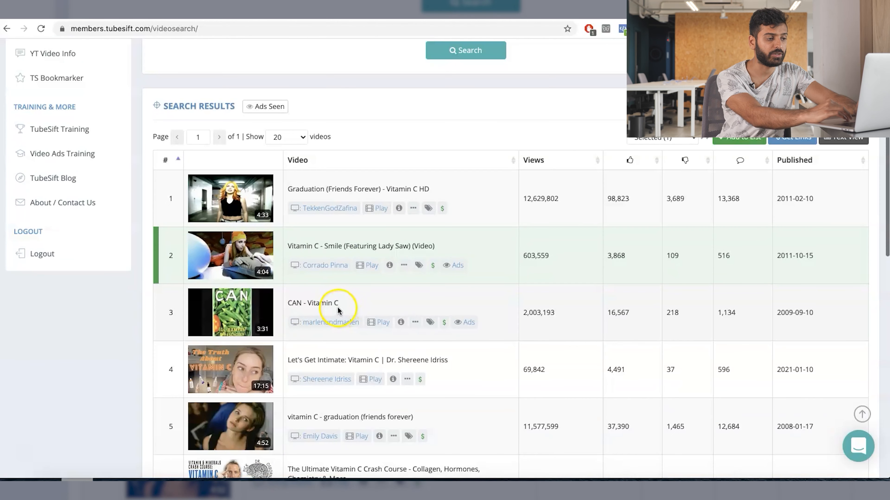
{"action": "triple_click", "coordinate": [338, 304]}
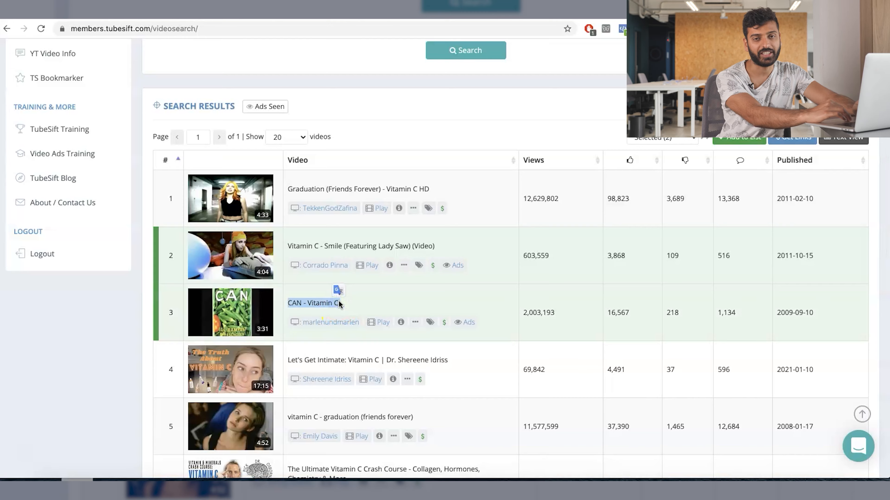
- Look through the complete list of Vitamin C video results for their relevance as placements
{"action": "scroll", "coordinate": [323, 255], "scroll_direction": "down", "scroll_amount": 15}
{"action": "scroll", "coordinate": [321, 252], "scroll_direction": "up", "scroll_amount": 18}
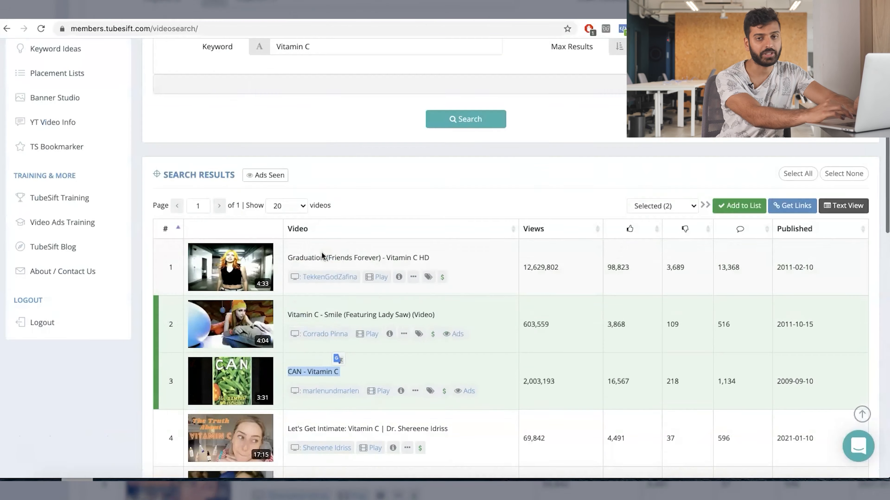
{"action": "scroll", "coordinate": [321, 252], "scroll_direction": "up", "scroll_amount": 4}
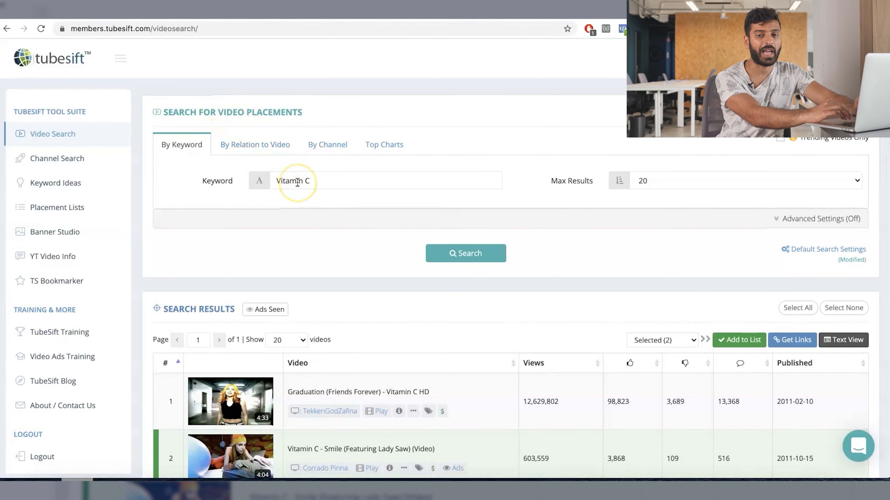
{"action": "scroll", "coordinate": [297, 182], "scroll_direction": "down", "scroll_amount": 5}
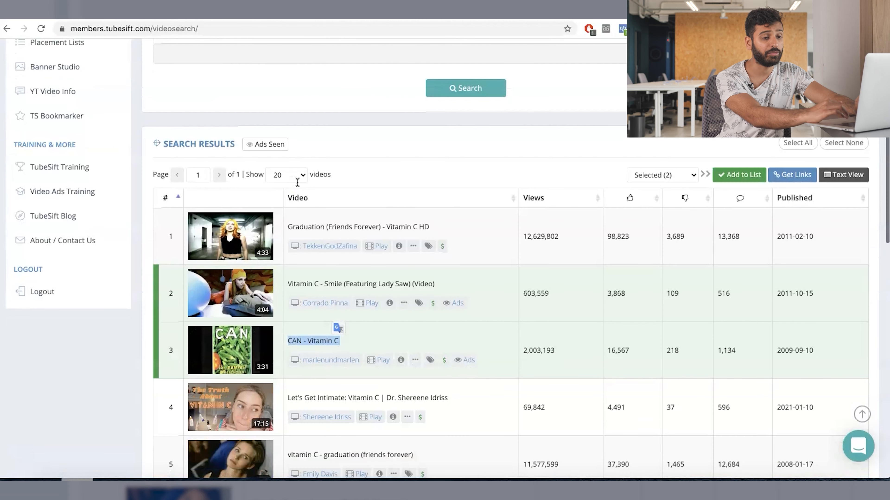
{"action": "scroll", "coordinate": [337, 175], "scroll_direction": "down", "scroll_amount": 13}
{"action": "scroll", "coordinate": [336, 243], "scroll_direction": "up", "scroll_amount": 15}
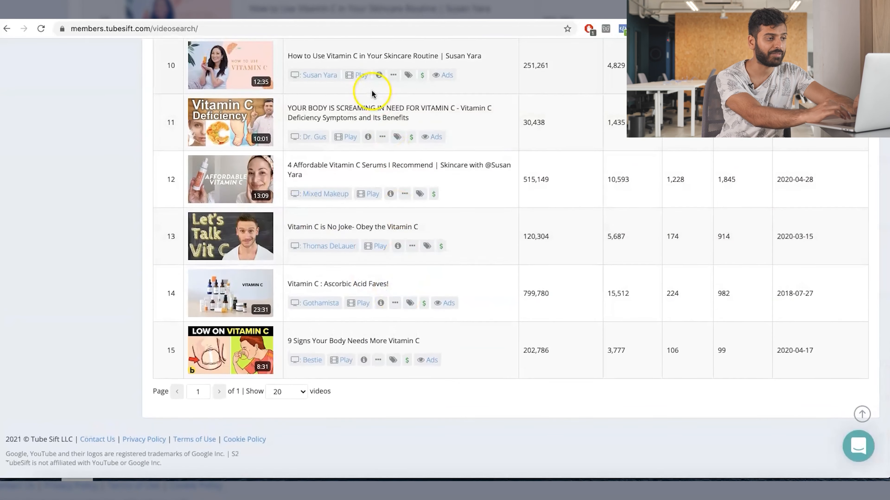
- Add all 15 videos from the Vitamin C search results to a new placement list named Vitamin C
{"action": "scroll", "coordinate": [364, 168], "scroll_direction": "down", "scroll_amount": 6}
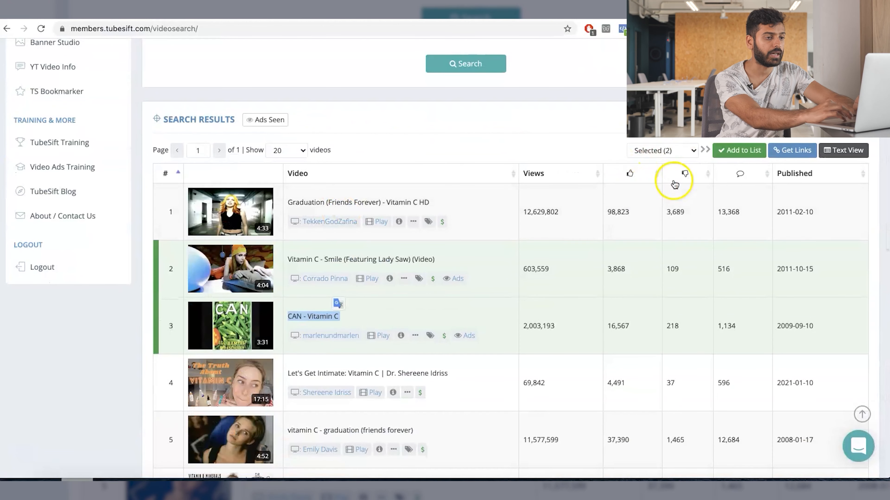
{"action": "left_click", "coordinate": [669, 151]}
{"action": "left_click", "coordinate": [658, 140]}
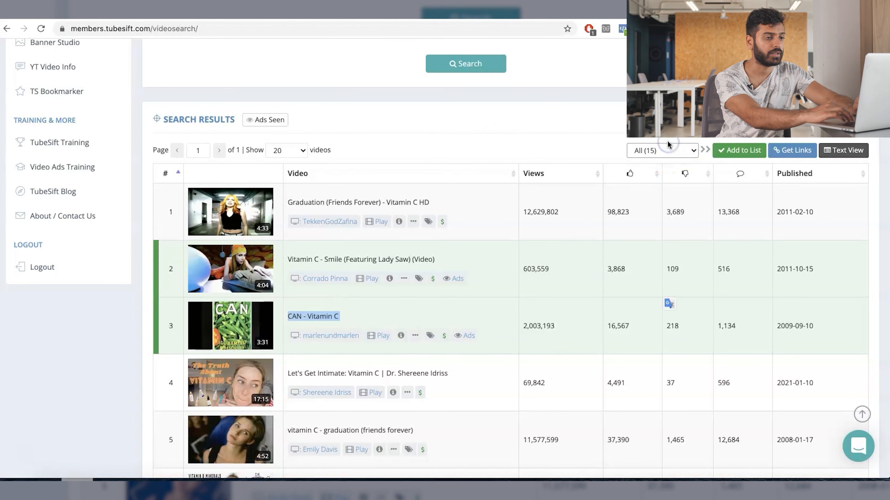
{"action": "scroll", "coordinate": [666, 147], "scroll_direction": "down", "scroll_amount": 3}
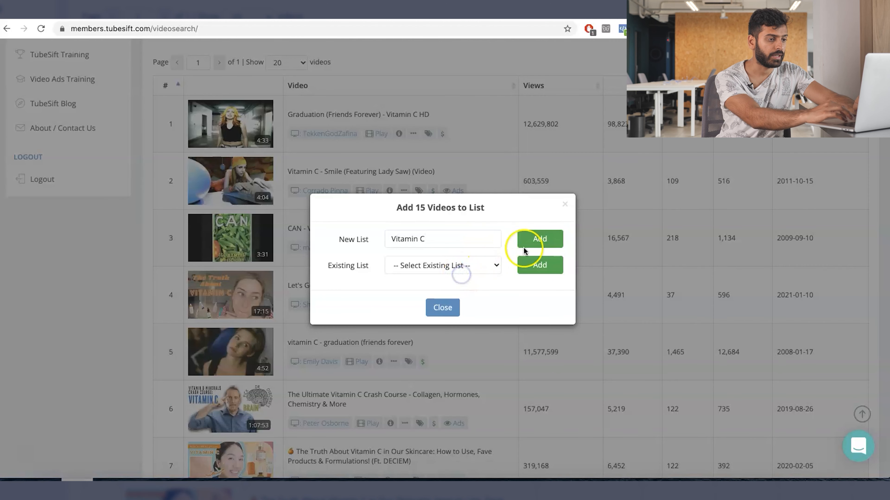
{"action": "left_click", "coordinate": [545, 238]}
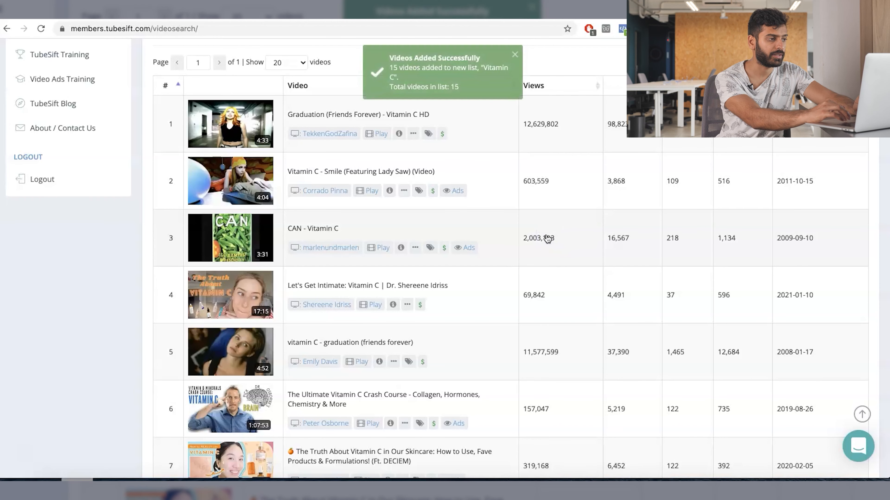
- Open the newly created Vitamin C list from the placement lists
{"action": "scroll", "coordinate": [546, 238], "scroll_direction": "up", "scroll_amount": 8}
{"action": "left_click", "coordinate": [82, 182]}
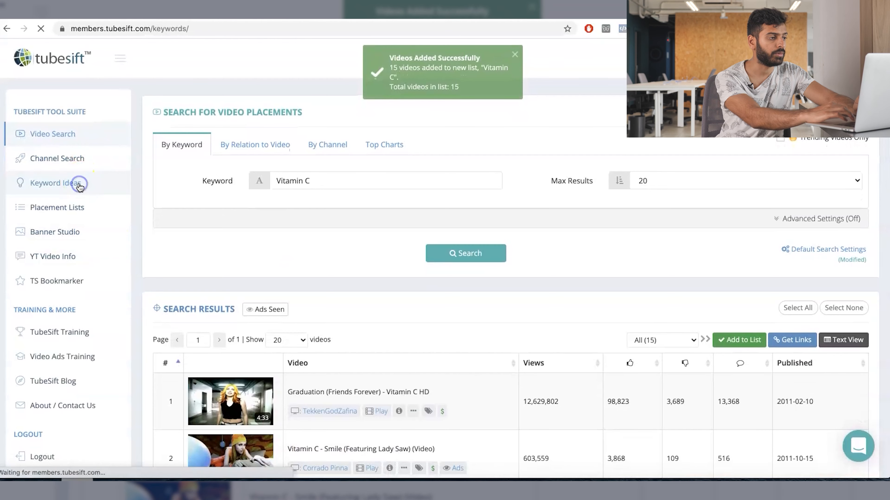
{"action": "left_click", "coordinate": [69, 206]}
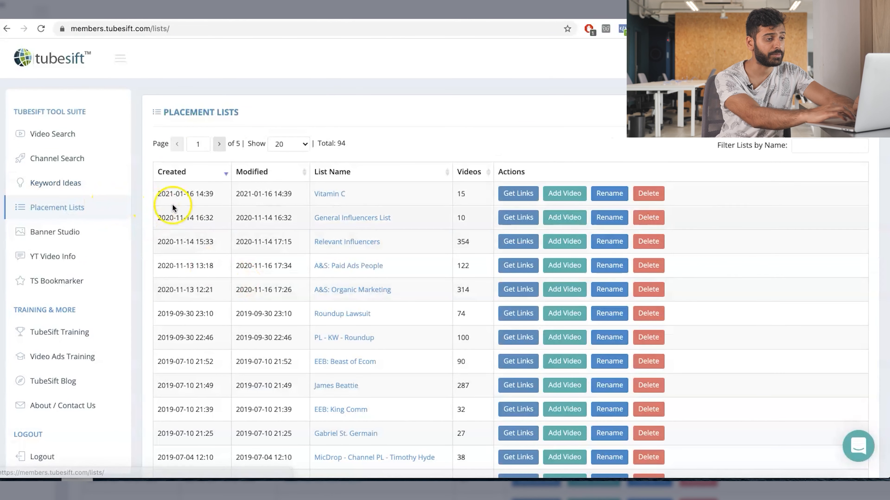
{"action": "left_click", "coordinate": [343, 196]}
{"action": "scroll", "coordinate": [334, 209], "scroll_direction": "down", "scroll_amount": 2}
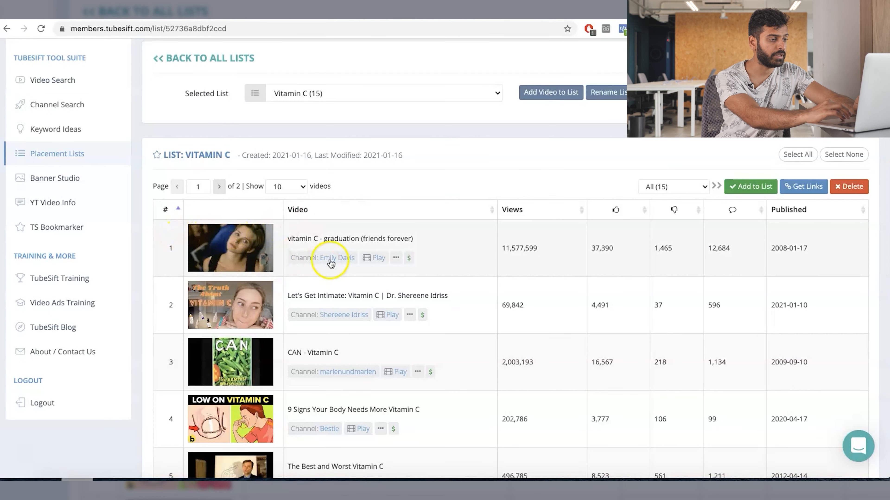
- Delete the first four videos from the Vitamin C placement list
{"action": "left_click", "coordinate": [431, 253]}
{"action": "left_click", "coordinate": [433, 294]}
{"action": "scroll", "coordinate": [438, 296], "scroll_direction": "down", "scroll_amount": 2}
{"action": "left_click", "coordinate": [441, 299]}
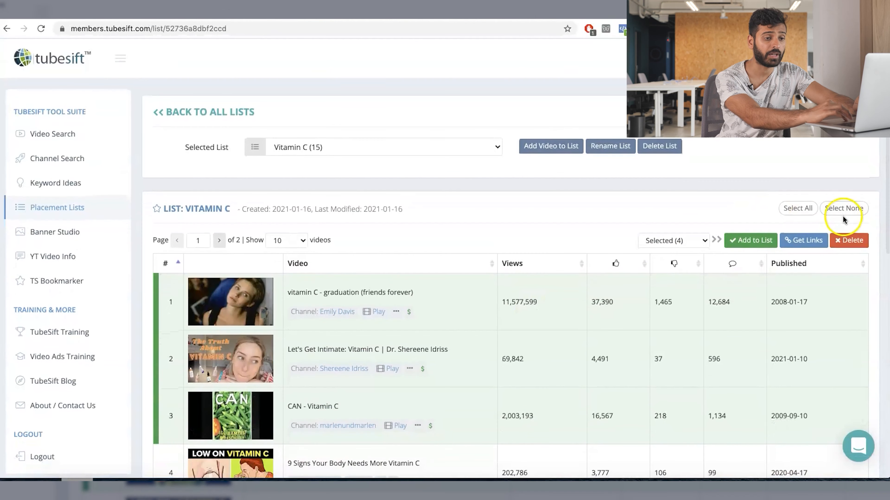
{"action": "left_click", "coordinate": [849, 240]}
{"action": "left_click", "coordinate": [421, 269]}
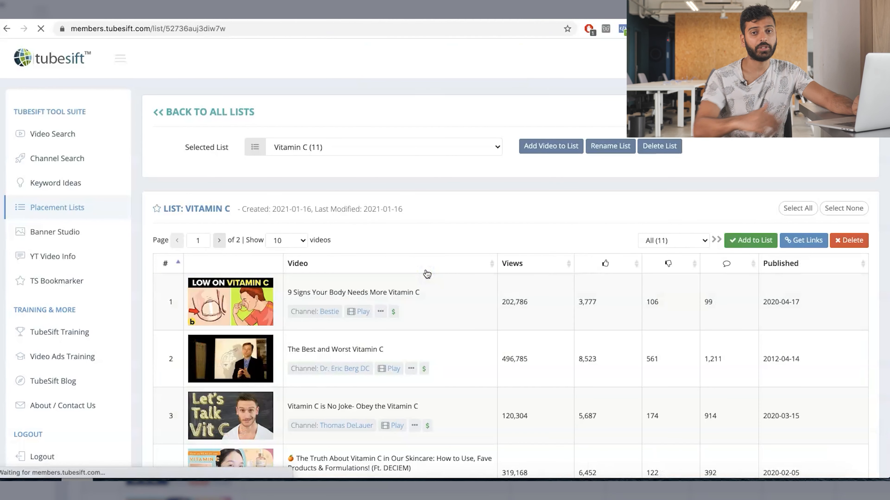
- Get the links of all videos in the Vitamin C list and return to the video search by relation to video
{"action": "left_click", "coordinate": [804, 241]}
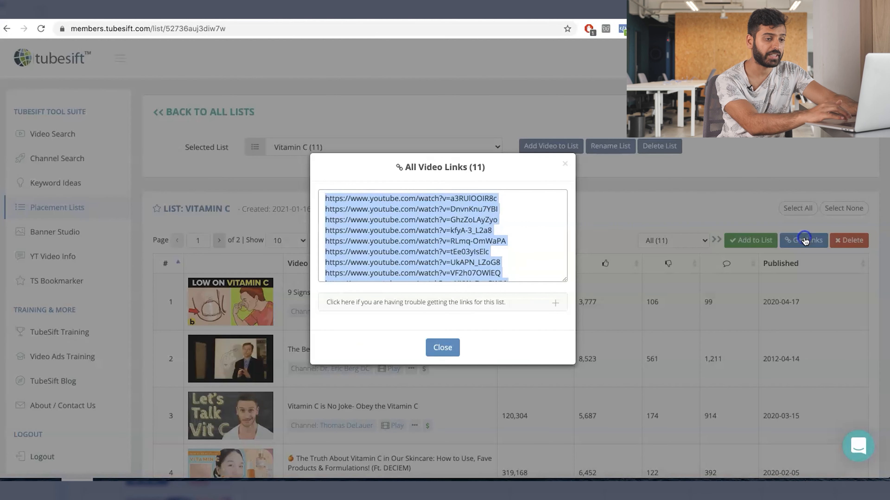
{"action": "left_click", "coordinate": [443, 241]}
{"action": "triple_click", "coordinate": [443, 242]}
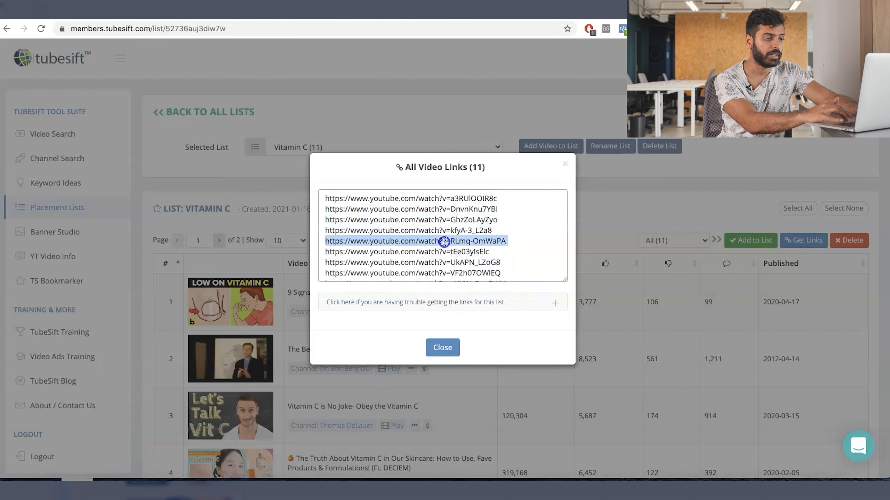
{"action": "left_click", "coordinate": [284, 240]}
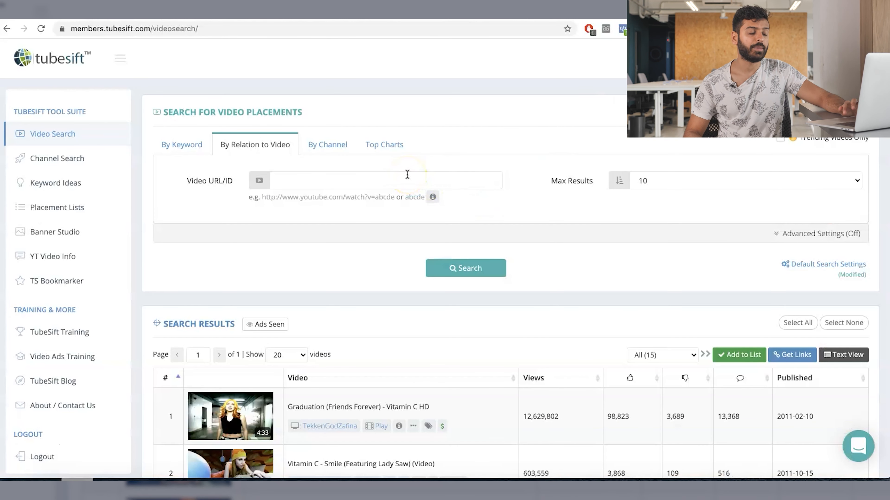
- Switch to YouTube, open the subscribed Nathan Florence surfing channel and copy the link address of its first video under My Videos
{"action": "left_click", "coordinate": [181, 145]}
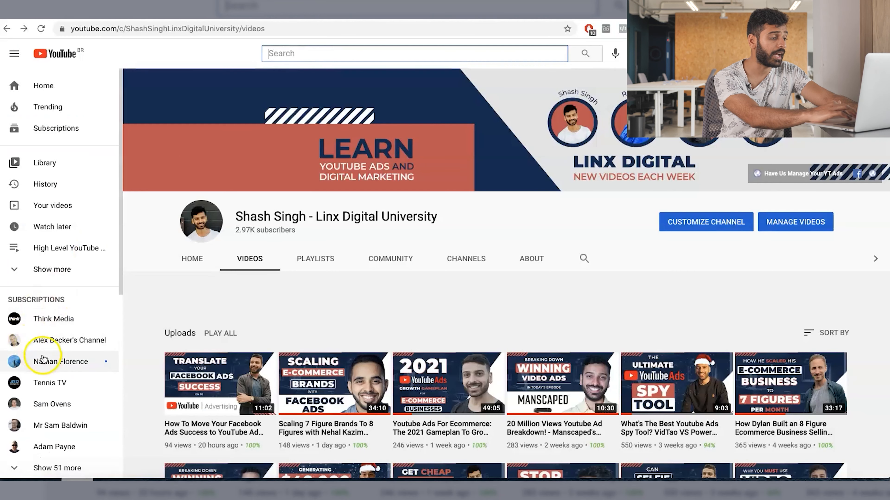
{"action": "left_click", "coordinate": [43, 361]}
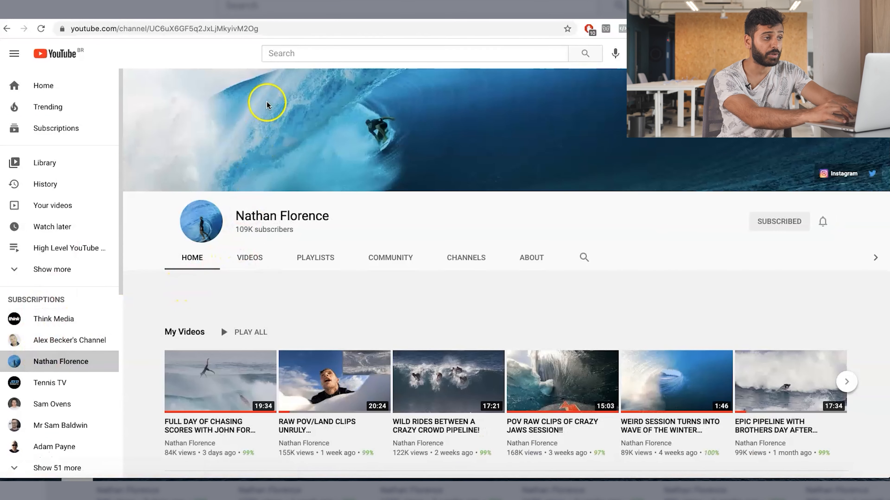
{"action": "scroll", "coordinate": [240, 189], "scroll_direction": "down", "scroll_amount": 5}
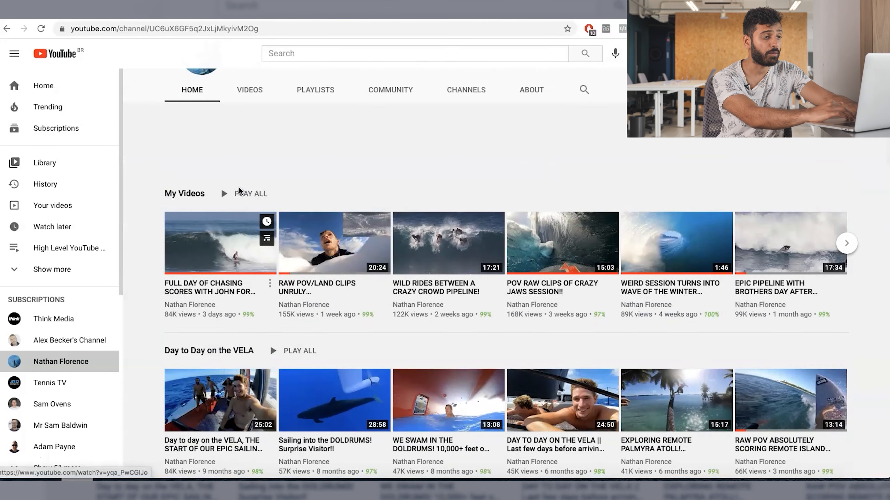
{"action": "scroll", "coordinate": [239, 190], "scroll_direction": "up", "scroll_amount": 5}
{"action": "scroll", "coordinate": [239, 191], "scroll_direction": "down", "scroll_amount": 5}
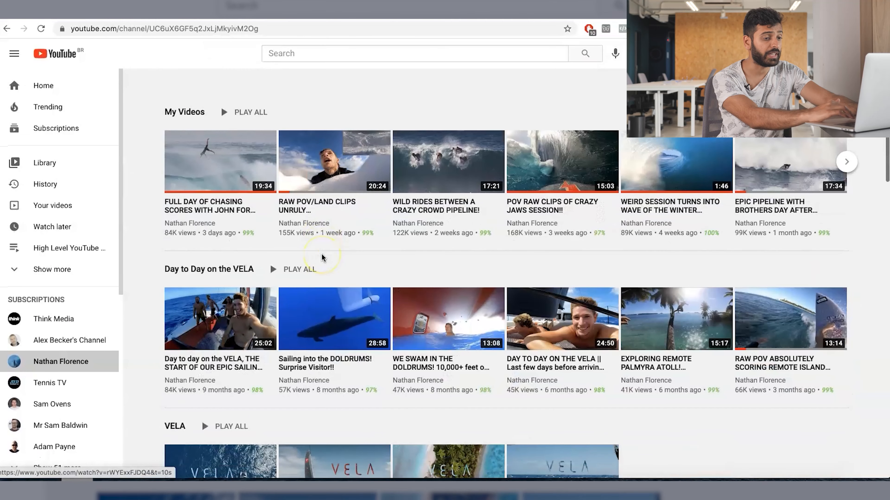
{"action": "right_click", "coordinate": [229, 203]}
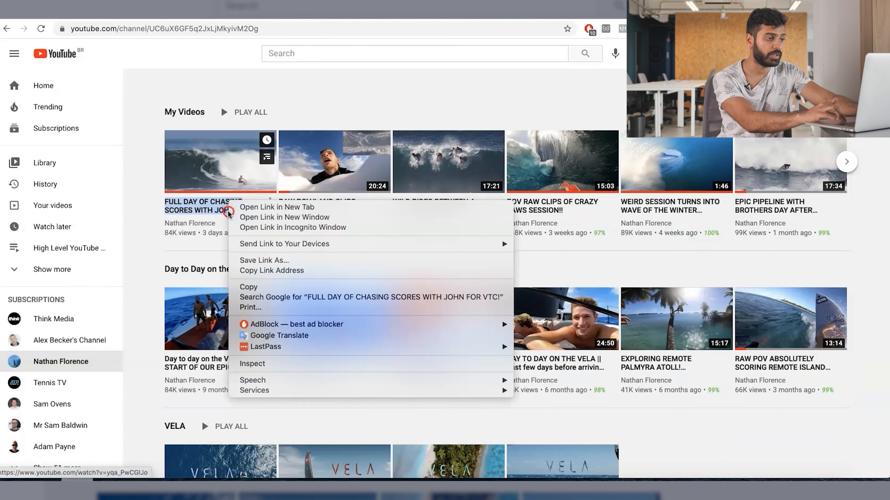
{"action": "left_click", "coordinate": [244, 270]}
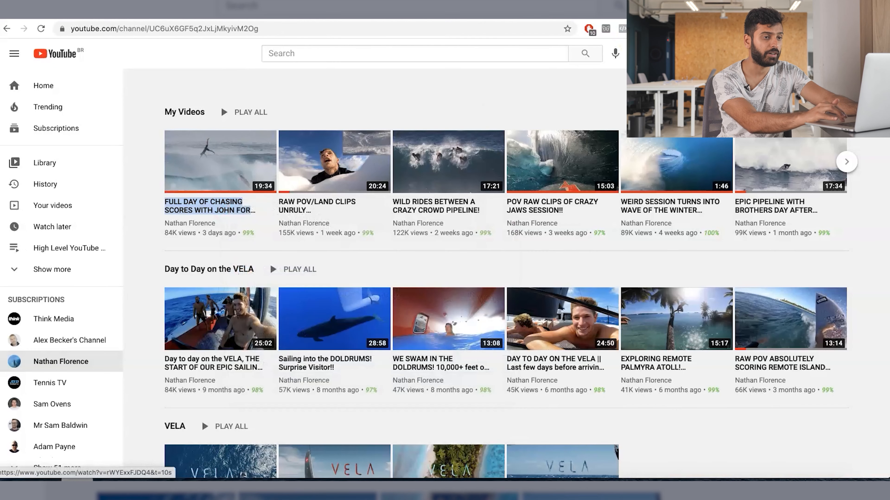
- Switch to TubeSift, search for placements related to the copied video link with a maximum of 20 results and look through the found videos
{"action": "left_click", "coordinate": [451, 9]}
{"action": "left_click", "coordinate": [391, 180]}
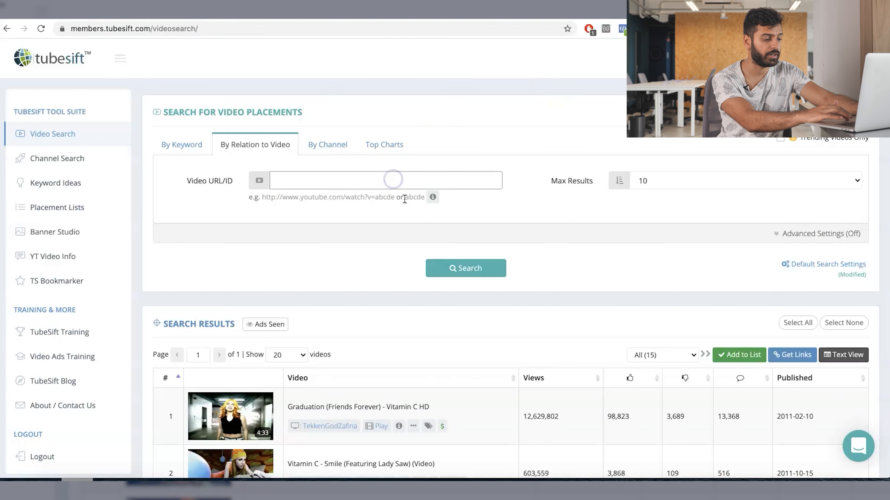
{"action": "key", "text": "ctrl+v"}
{"action": "left_click", "coordinate": [634, 181]}
{"action": "left_click", "coordinate": [643, 192]}
{"action": "left_click", "coordinate": [471, 264]}
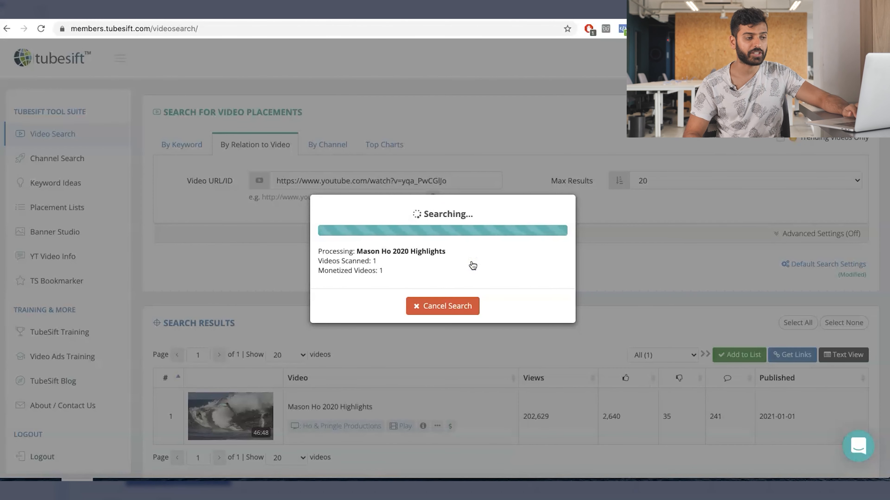
{"action": "scroll", "coordinate": [472, 265], "scroll_direction": "down", "scroll_amount": 4}
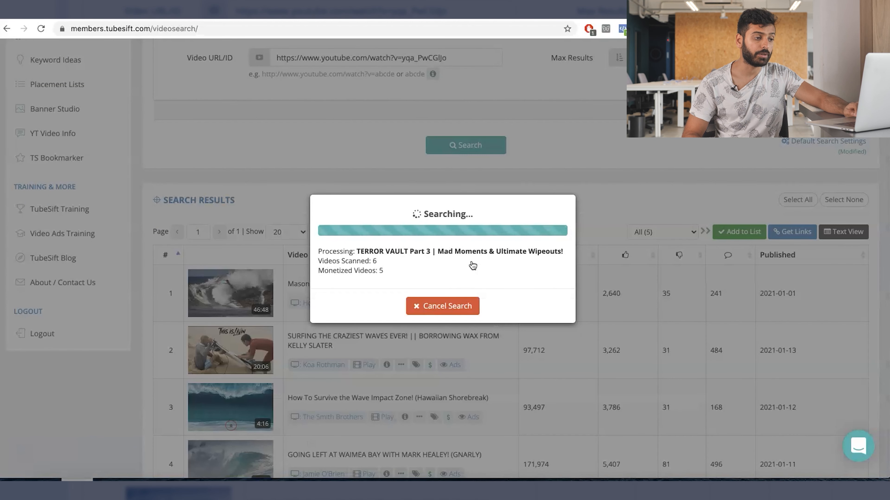
{"action": "scroll", "coordinate": [472, 265], "scroll_direction": "down", "scroll_amount": 1}
{"action": "scroll", "coordinate": [472, 265], "scroll_direction": "down", "scroll_amount": 9}
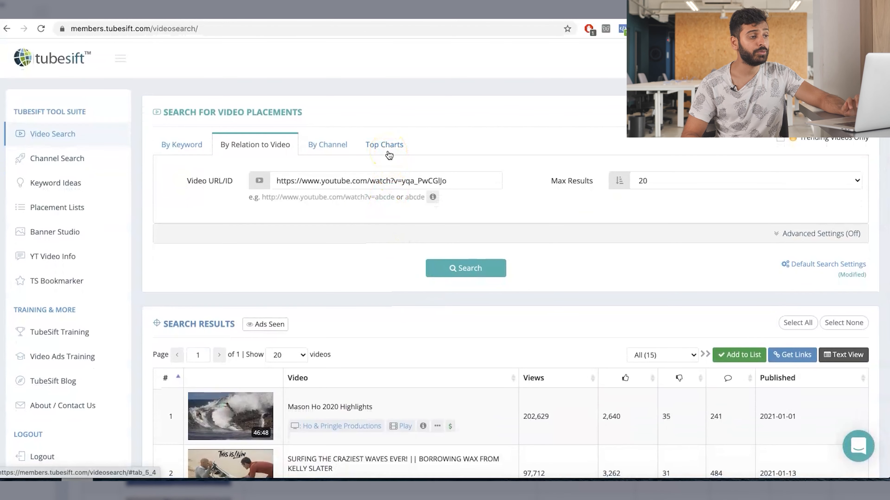
- Open the Top Charts video search and look through its available categories, keeping Any Category
{"action": "left_click", "coordinate": [388, 153]}
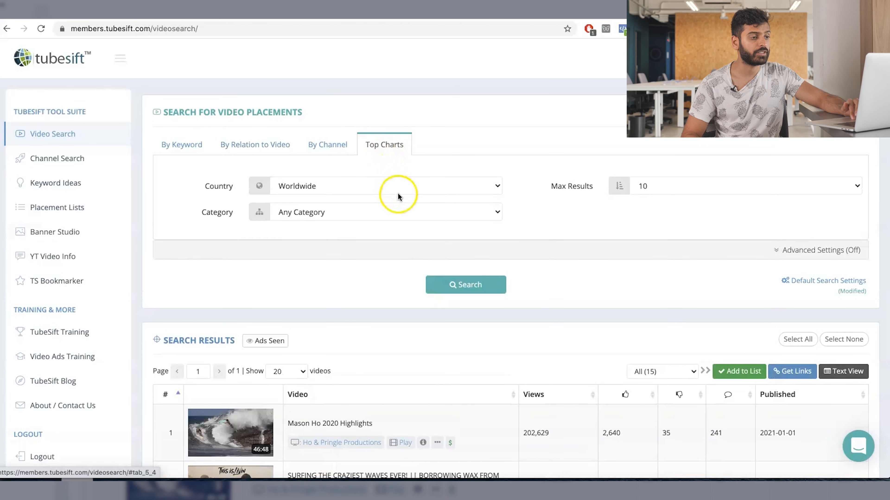
{"action": "left_click", "coordinate": [402, 211]}
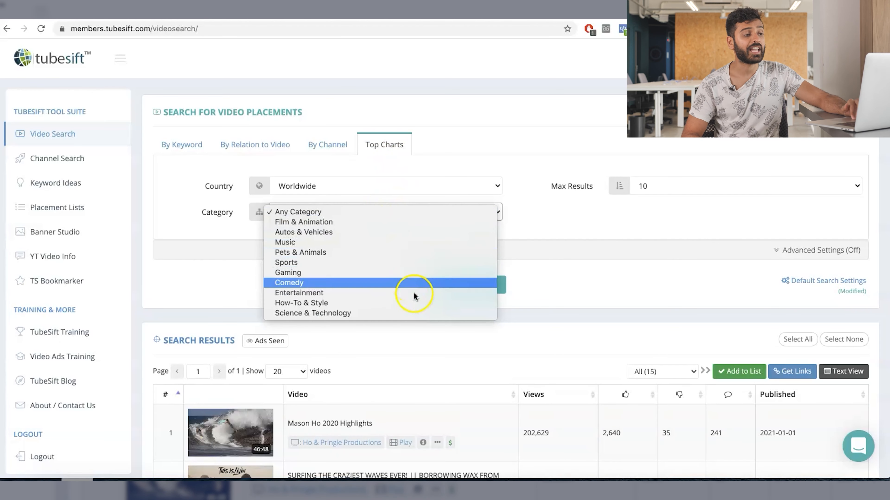
{"action": "left_click", "coordinate": [476, 181]}
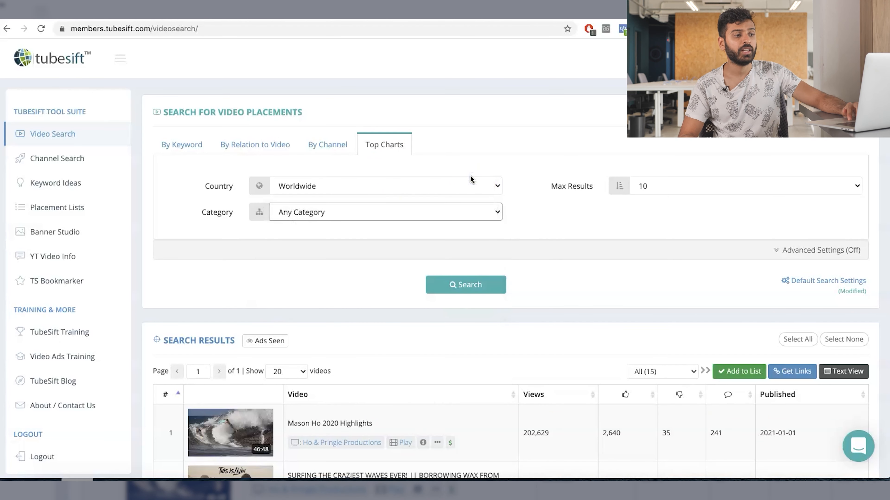